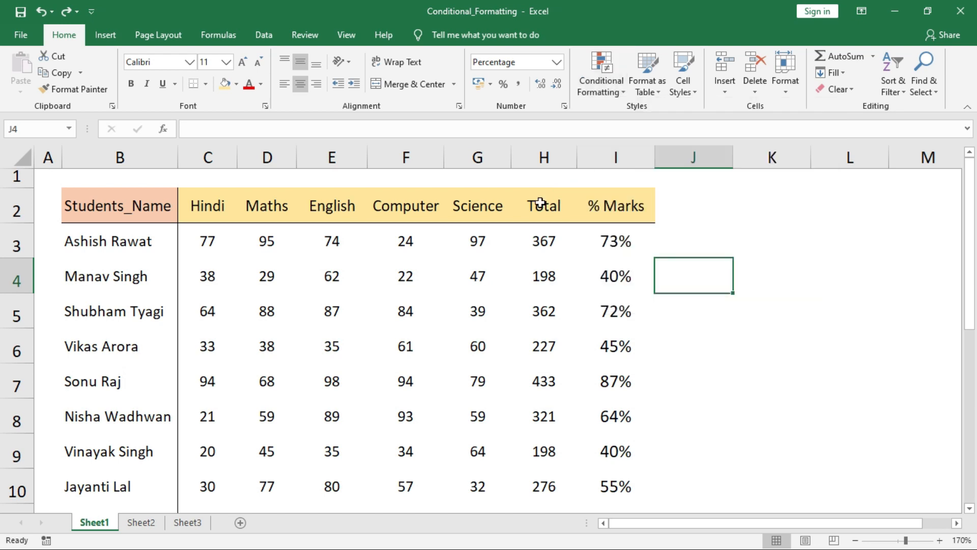
Select the Total values in H3:H17
{"action": "key", "text": "Left"}
{"action": "key", "text": "Left"}
{"action": "key", "text": "Left"}
{"action": "key", "text": "Up"}
{"action": "key", "text": "Right"}
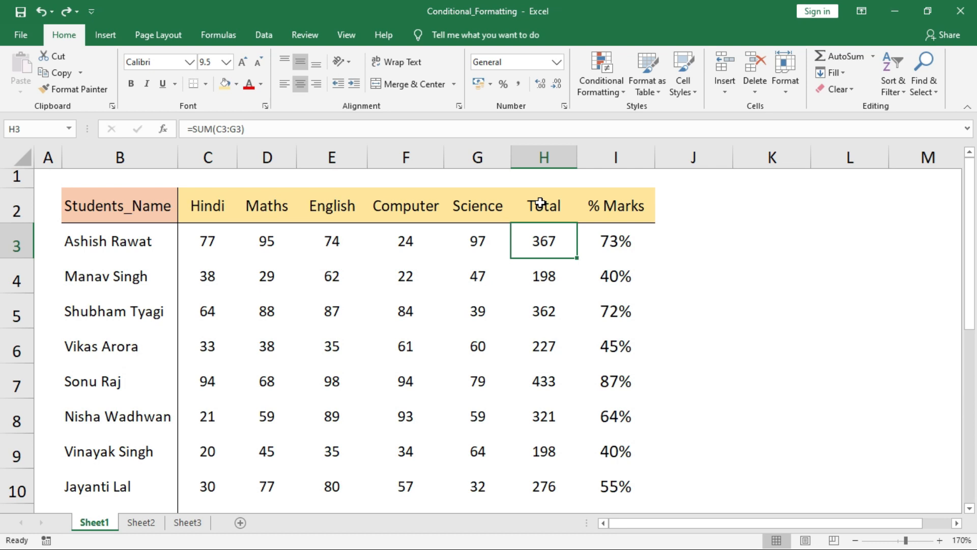
{"action": "key", "text": "ctrl+shift+Down"}
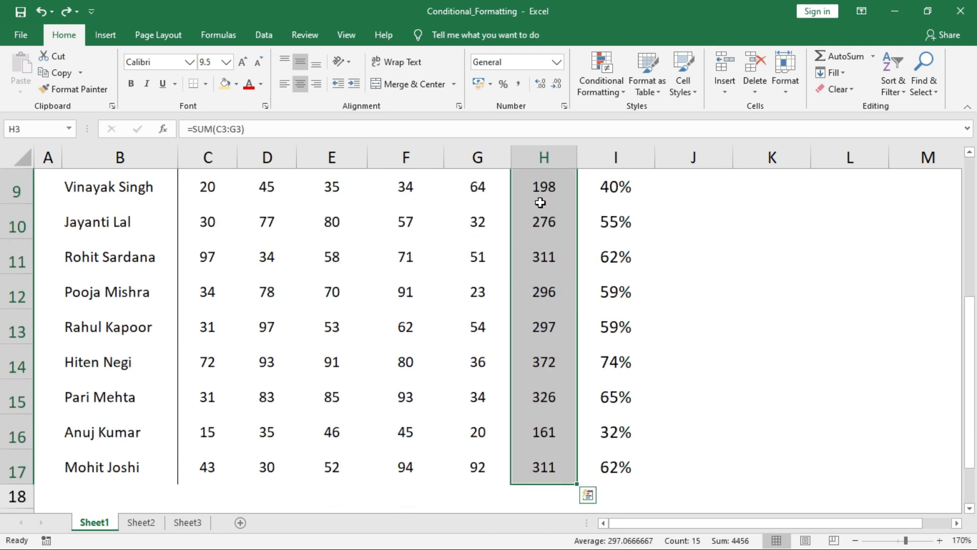
Start a Greater Than highlight rule on the totals with a threshold of 300
{"action": "left_click", "coordinate": [599, 93]}
{"action": "left_click", "coordinate": [659, 113]}
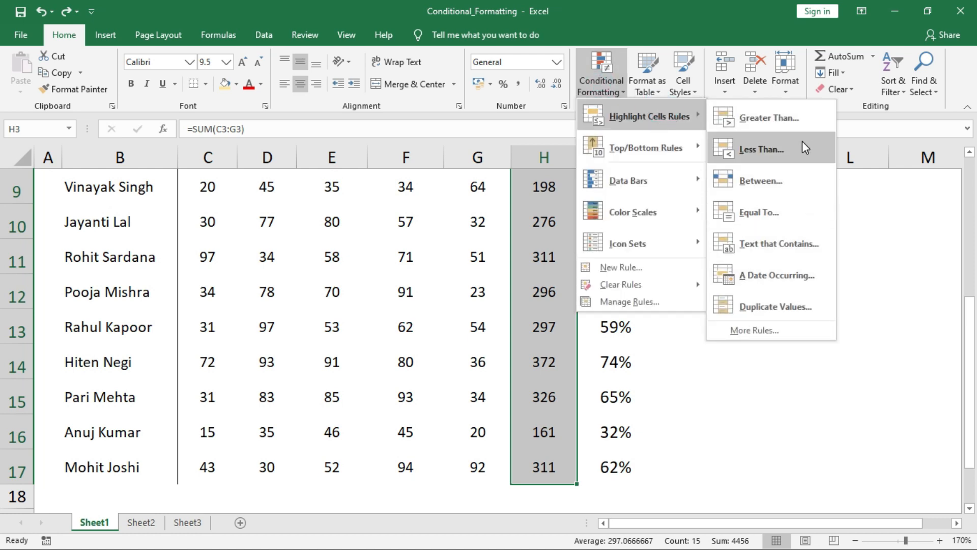
{"action": "left_click", "coordinate": [761, 125]}
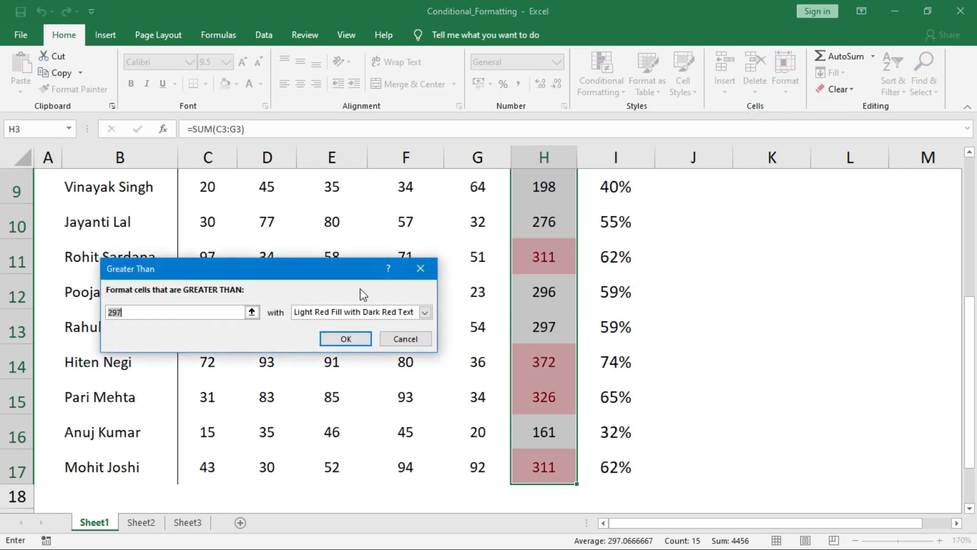
{"action": "left_click_drag", "start_coordinate": [348, 273], "coordinate": [367, 243]}
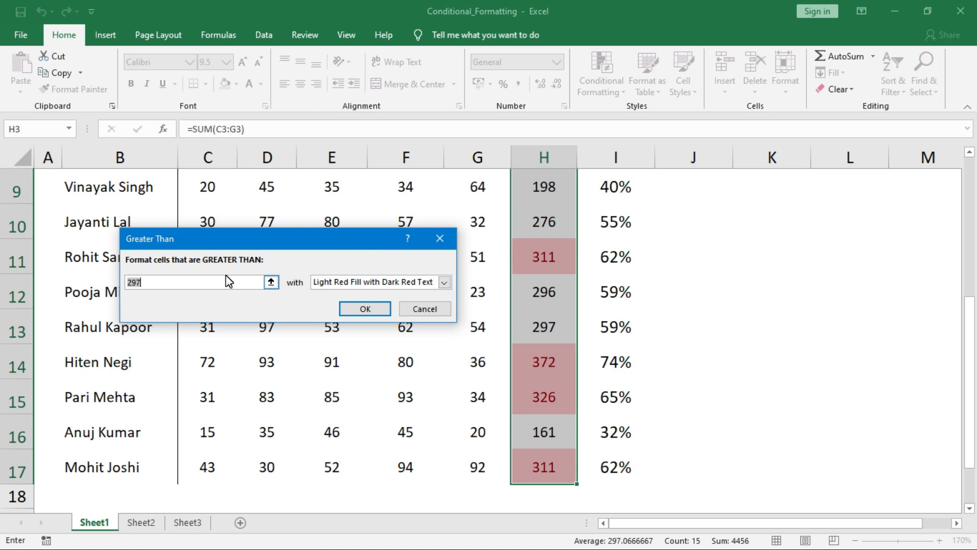
{"action": "left_click", "coordinate": [152, 284]}
{"action": "left_click_drag", "start_coordinate": [134, 289], "coordinate": [127, 283]}
{"action": "type", "text": "300"}
{"action": "left_click", "coordinate": [445, 283]}
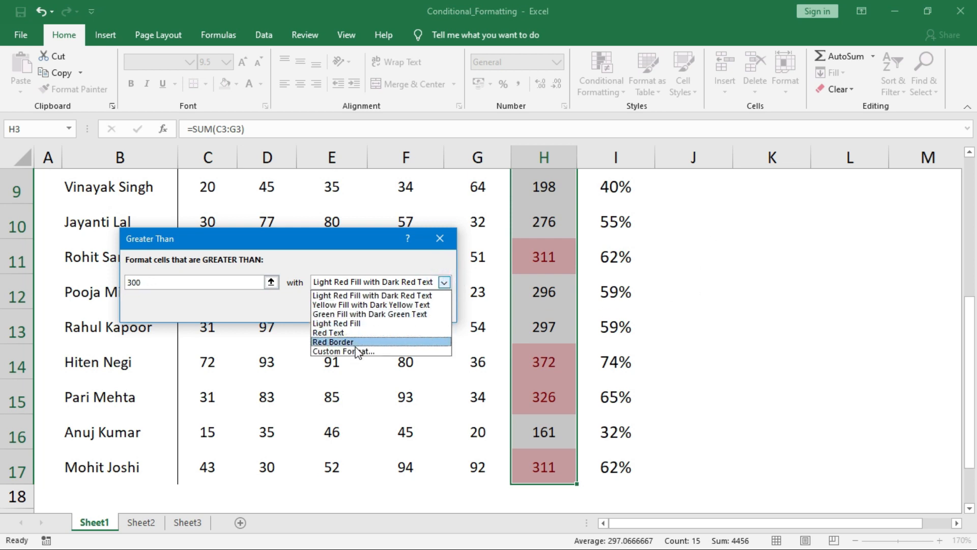
Give the greater-than-300 rule a custom light green fill with bold text, and apply it
{"action": "left_click", "coordinate": [356, 351]}
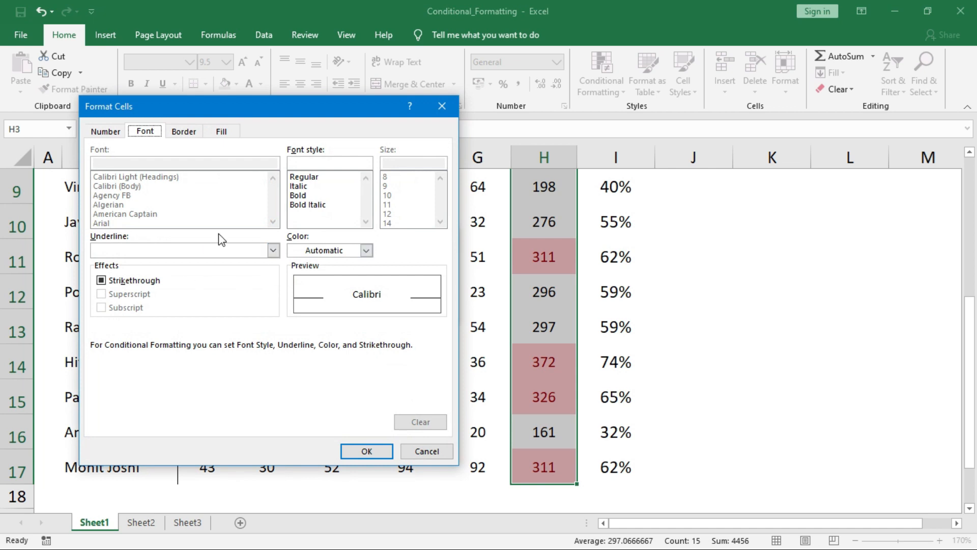
{"action": "left_click", "coordinate": [221, 132]}
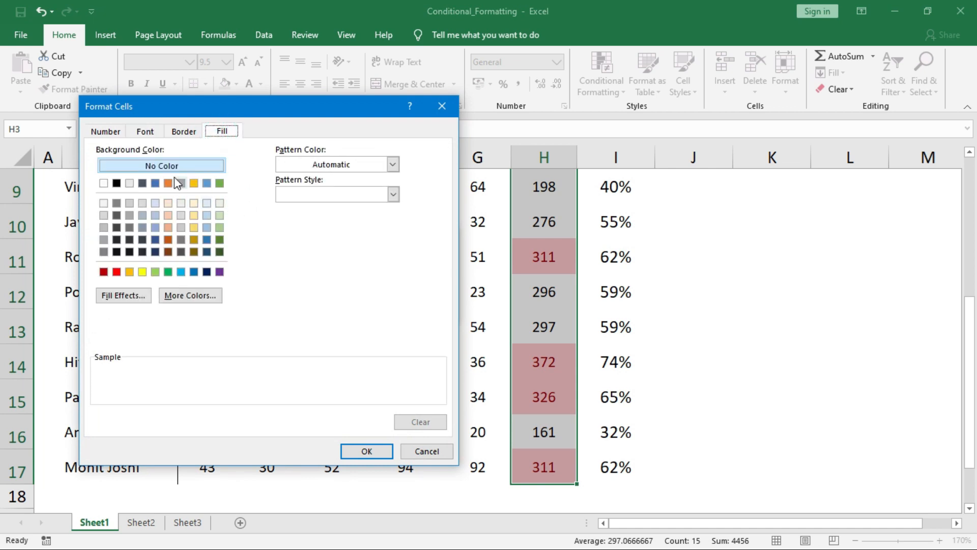
{"action": "left_click", "coordinate": [155, 271]}
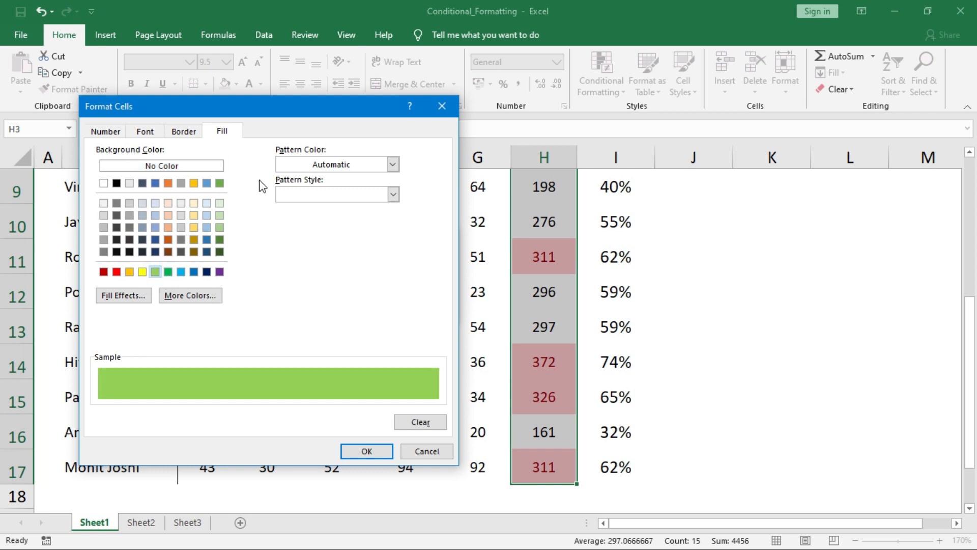
{"action": "left_click", "coordinate": [153, 132]}
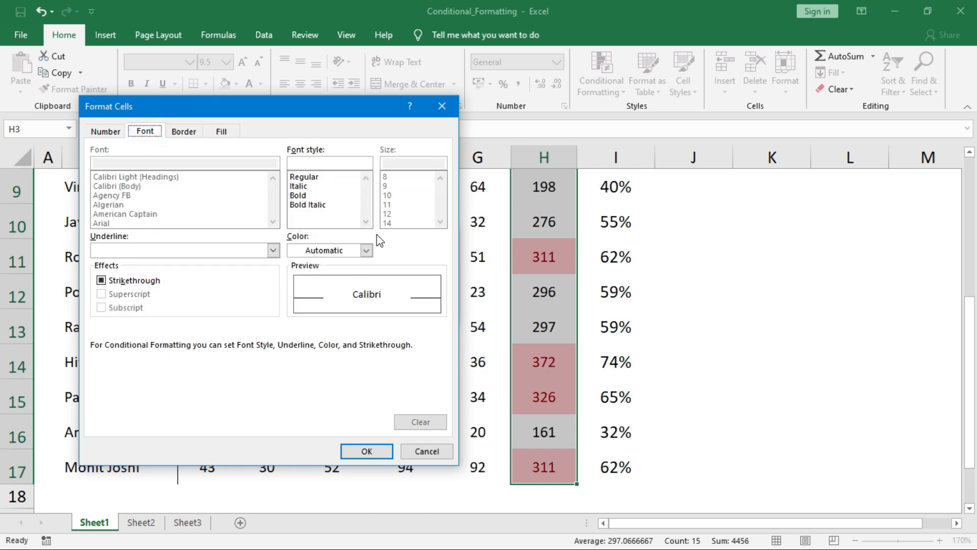
{"action": "left_click", "coordinate": [301, 196]}
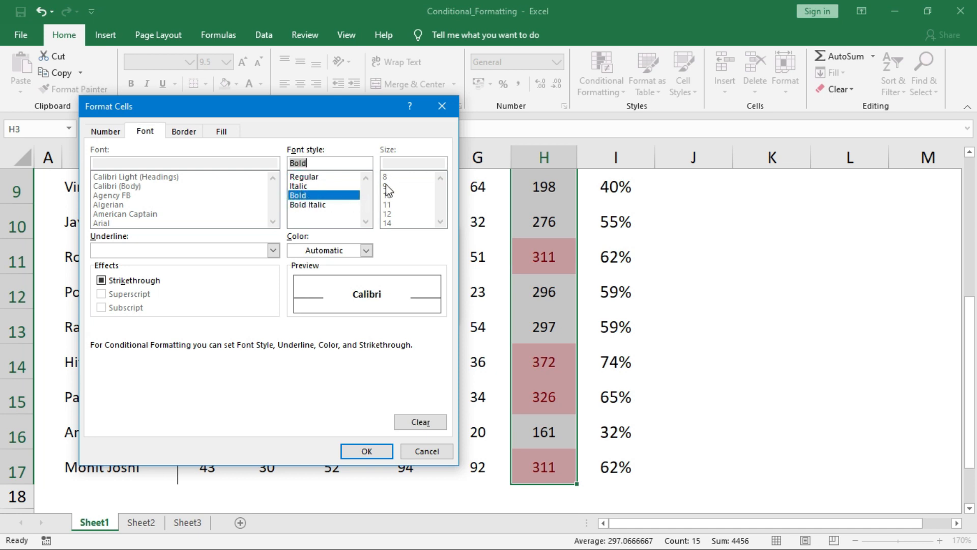
{"action": "left_click", "coordinate": [367, 451]}
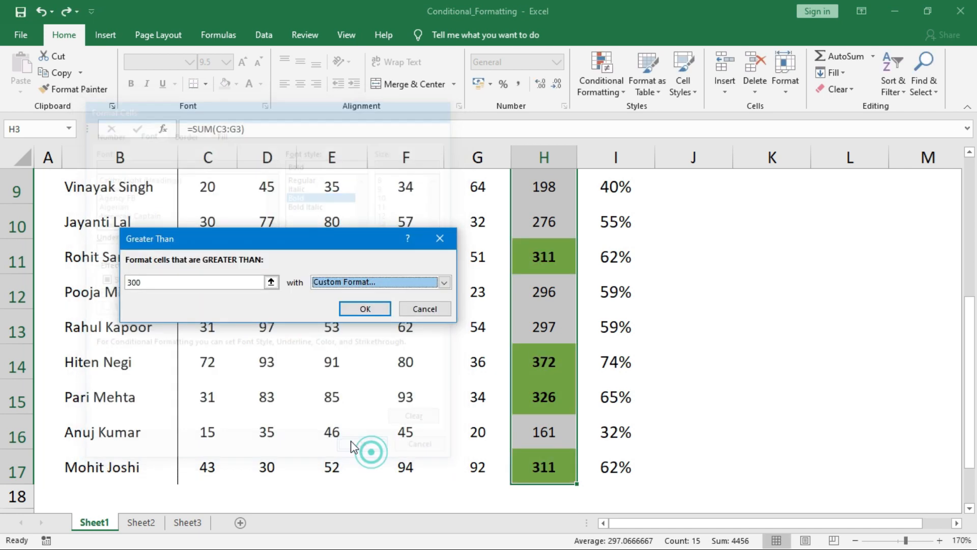
{"action": "left_click", "coordinate": [364, 305]}
{"action": "left_click_drag", "start_coordinate": [970, 390], "coordinate": [971, 252]}
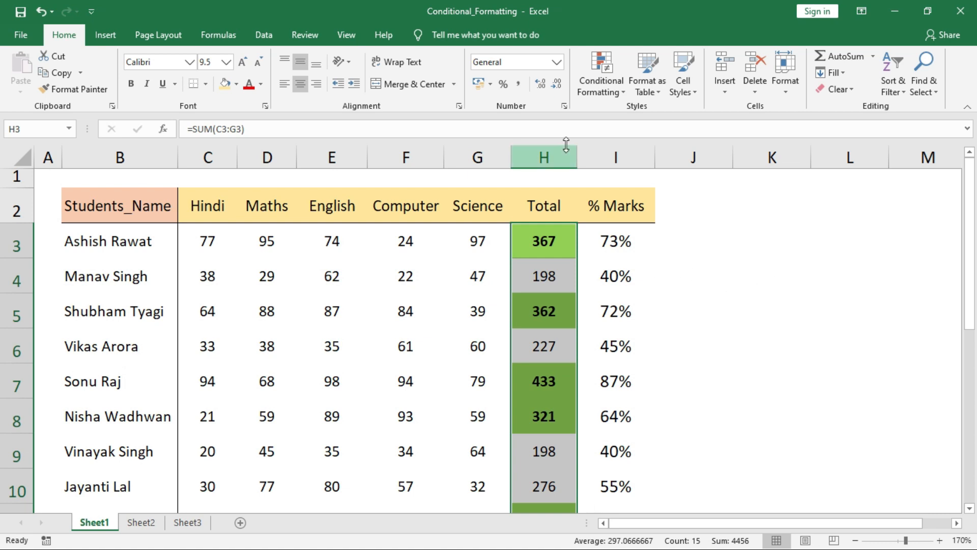
Add a Less Than 250 rule using light red fill with dark red text
{"action": "left_click", "coordinate": [603, 86]}
{"action": "mouse_move", "coordinate": [661, 127]}
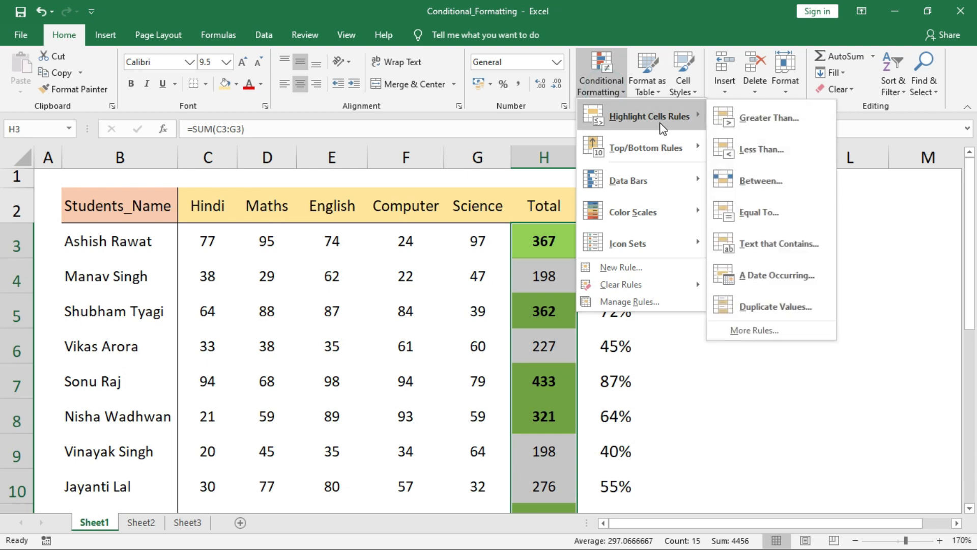
{"action": "left_click", "coordinate": [768, 154]}
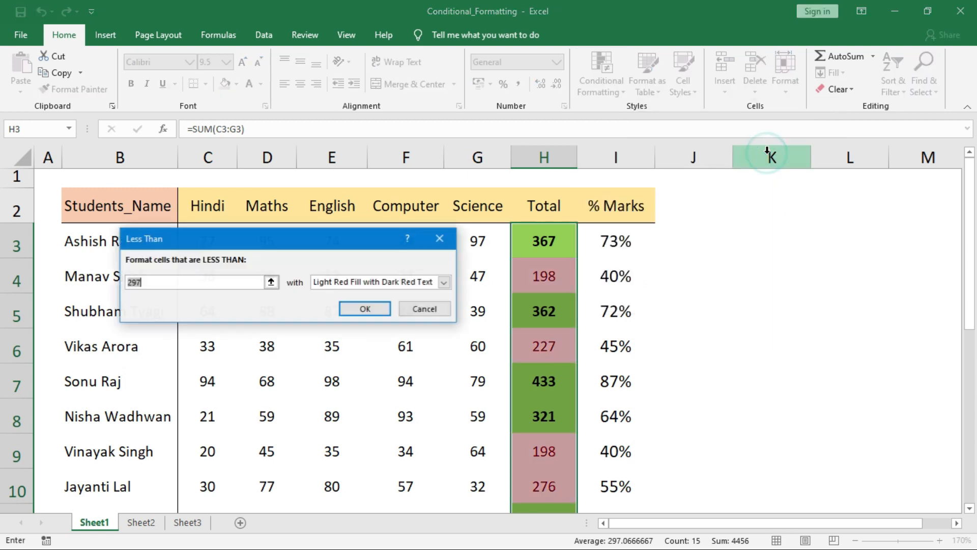
{"action": "type", "text": "250"}
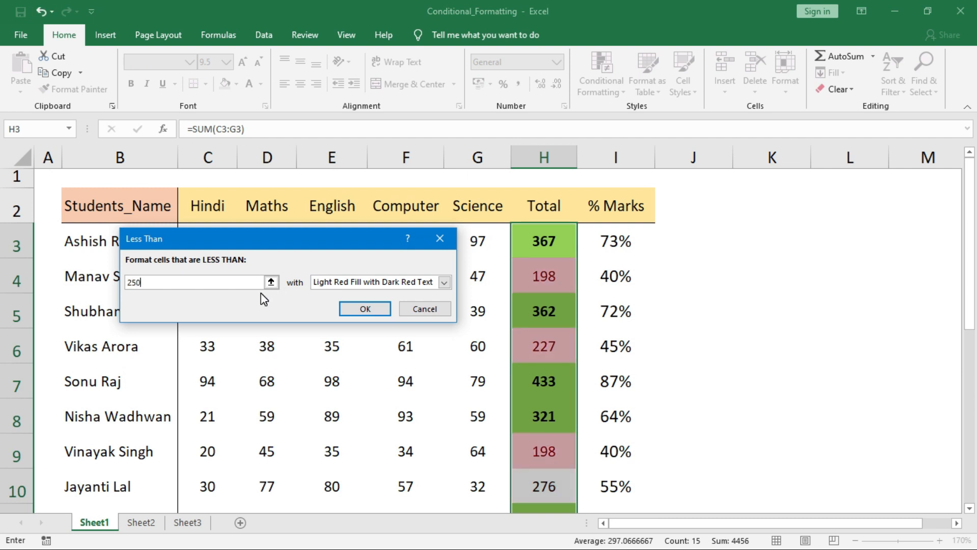
{"action": "key", "text": "Return"}
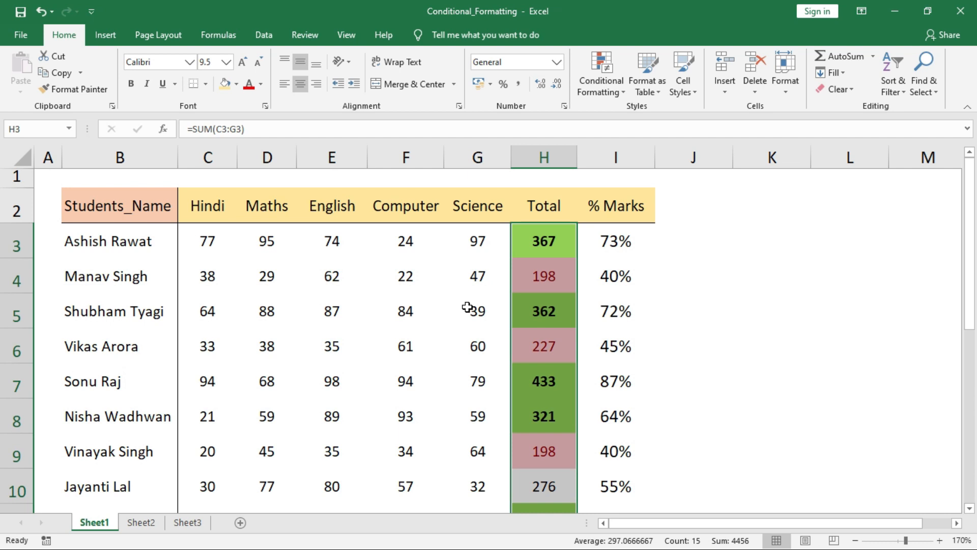
{"action": "left_click", "coordinate": [611, 87]}
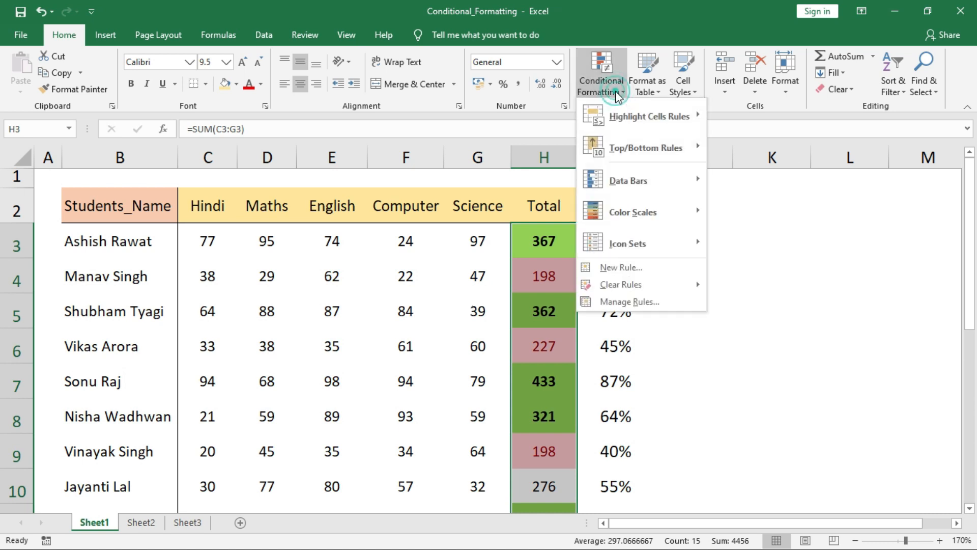
In the Rules Manager, change the less-than rule's threshold from 250 to 220 and apply
{"action": "left_click", "coordinate": [611, 302]}
{"action": "left_click_drag", "start_coordinate": [356, 185], "coordinate": [344, 232]}
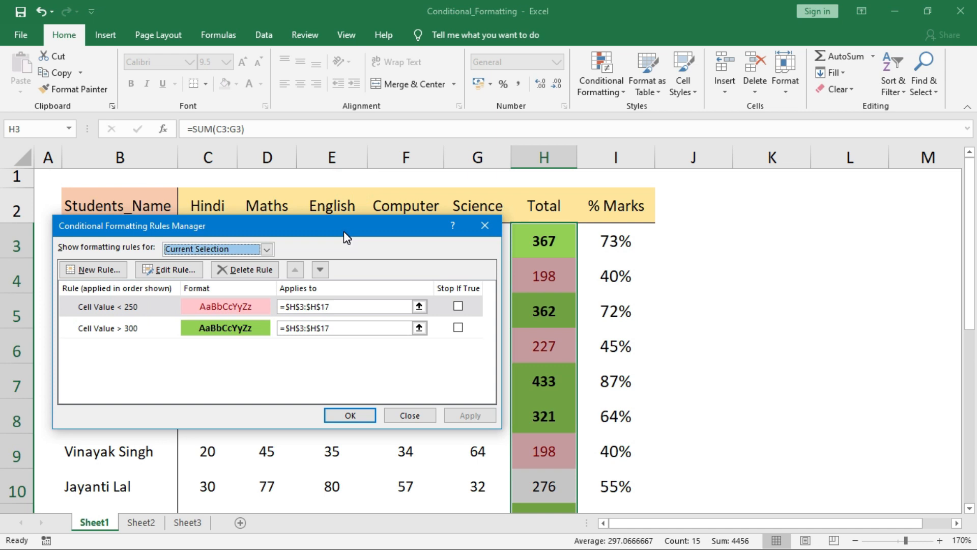
{"action": "left_click", "coordinate": [173, 308]}
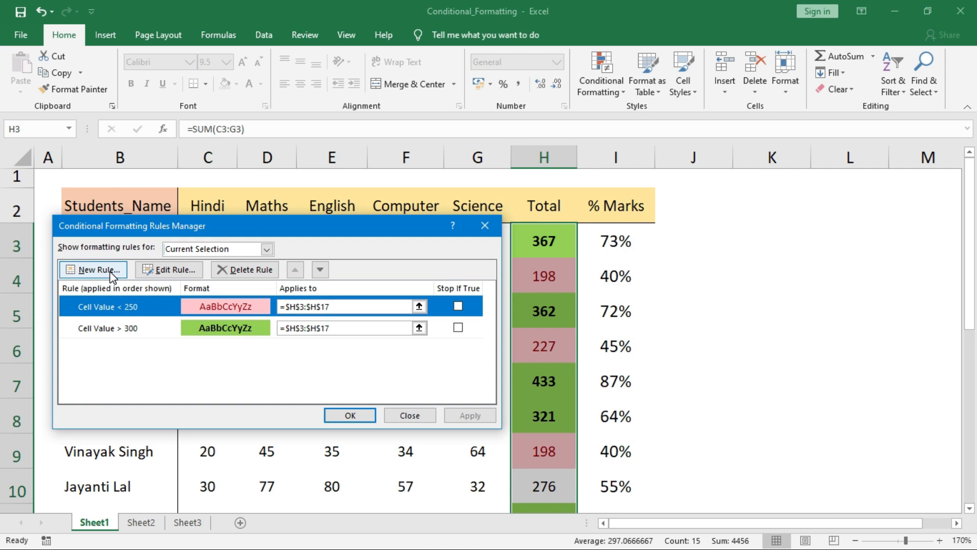
{"action": "left_click", "coordinate": [187, 274]}
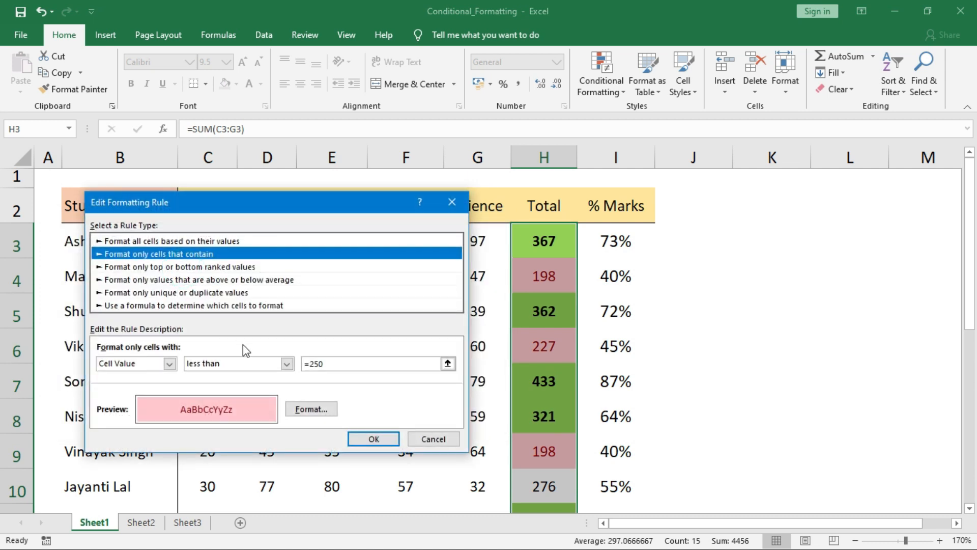
{"action": "left_click_drag", "start_coordinate": [331, 363], "coordinate": [313, 364]}
{"action": "type", "text": "22"}
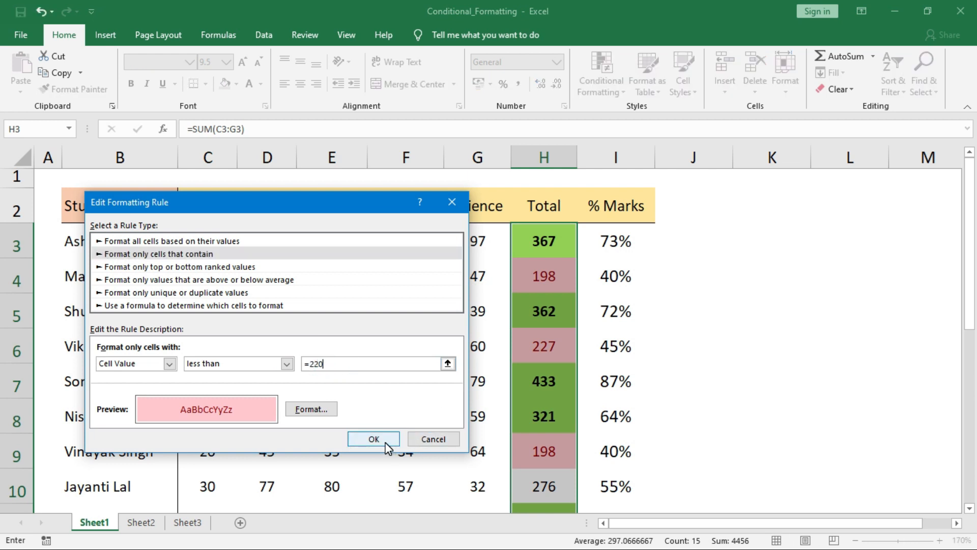
{"action": "left_click", "coordinate": [376, 439]}
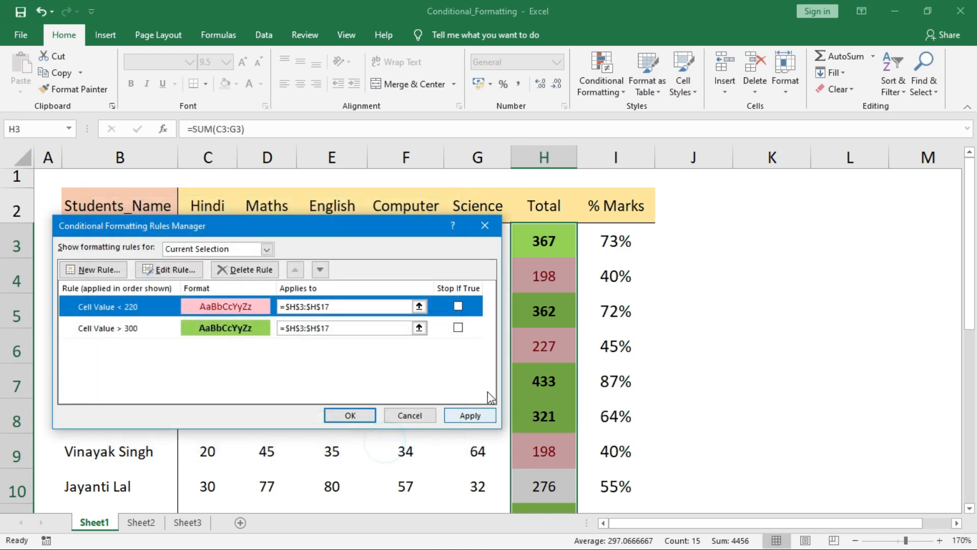
{"action": "left_click", "coordinate": [470, 416]}
Delete both the less-than 220 and greater-than 300 rules, apply, and close
{"action": "left_click", "coordinate": [345, 308]}
{"action": "left_click_drag", "start_coordinate": [345, 308], "coordinate": [283, 304]}
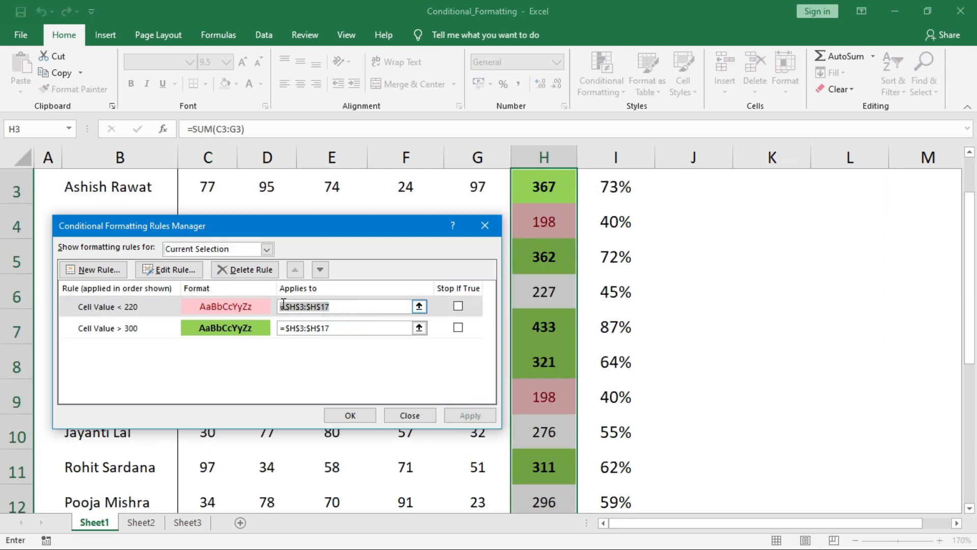
{"action": "left_click", "coordinate": [213, 306]}
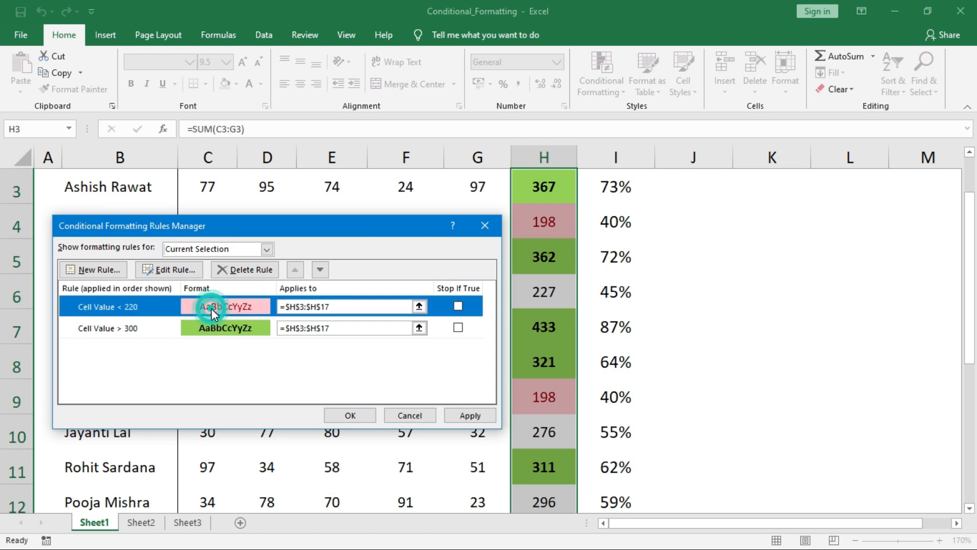
{"action": "left_click", "coordinate": [246, 271]}
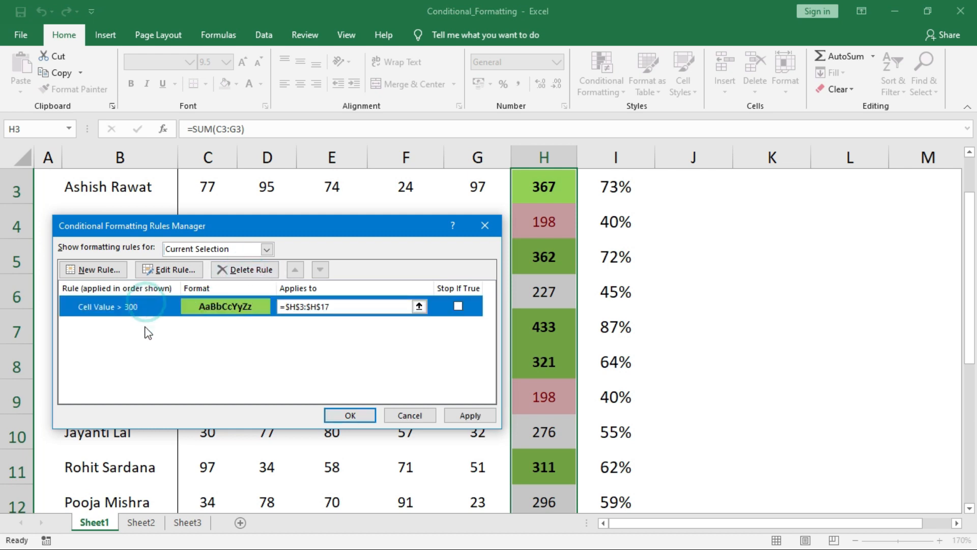
{"action": "left_click", "coordinate": [250, 269]}
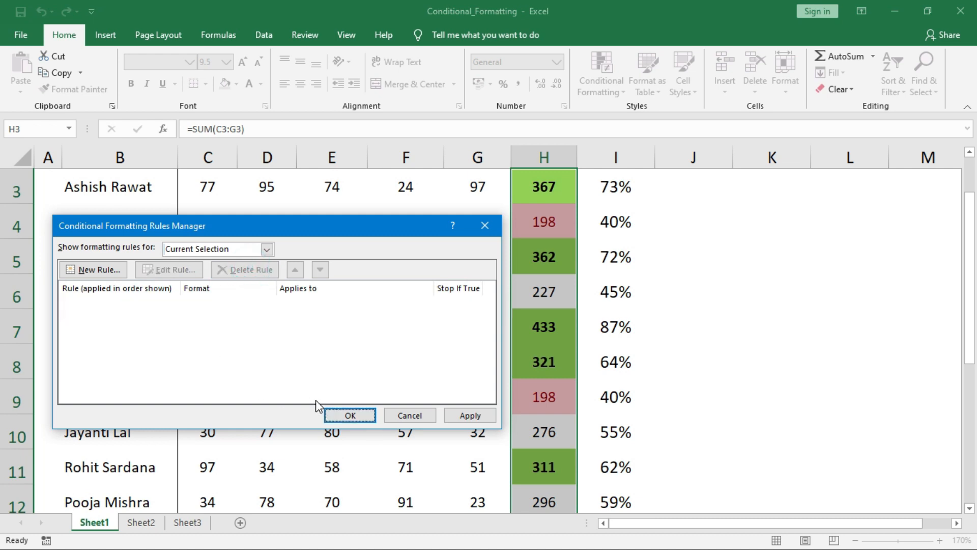
{"action": "left_click", "coordinate": [483, 417]}
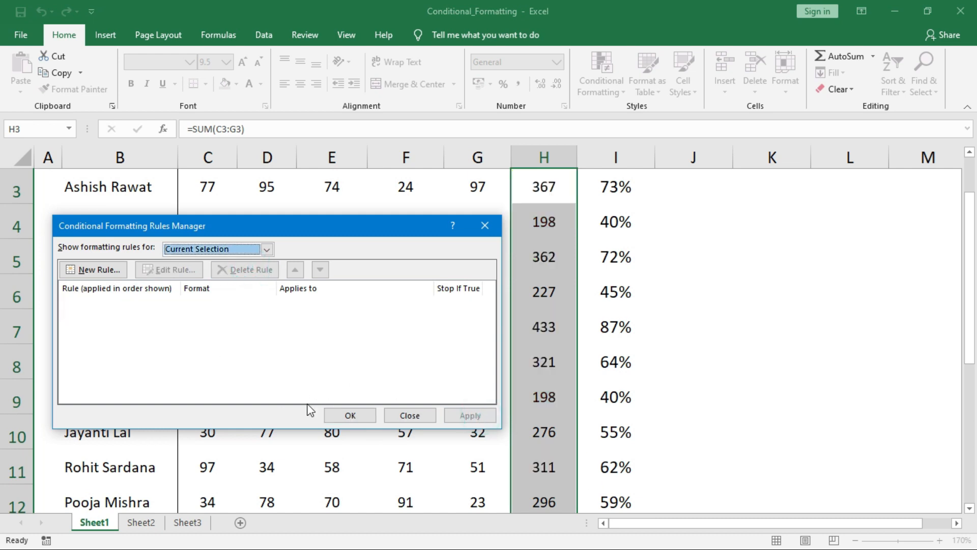
{"action": "left_click", "coordinate": [348, 415]}
{"action": "left_click", "coordinate": [564, 366]}
{"action": "scroll", "coordinate": [564, 368], "scroll_direction": "up", "scroll_amount": 1}
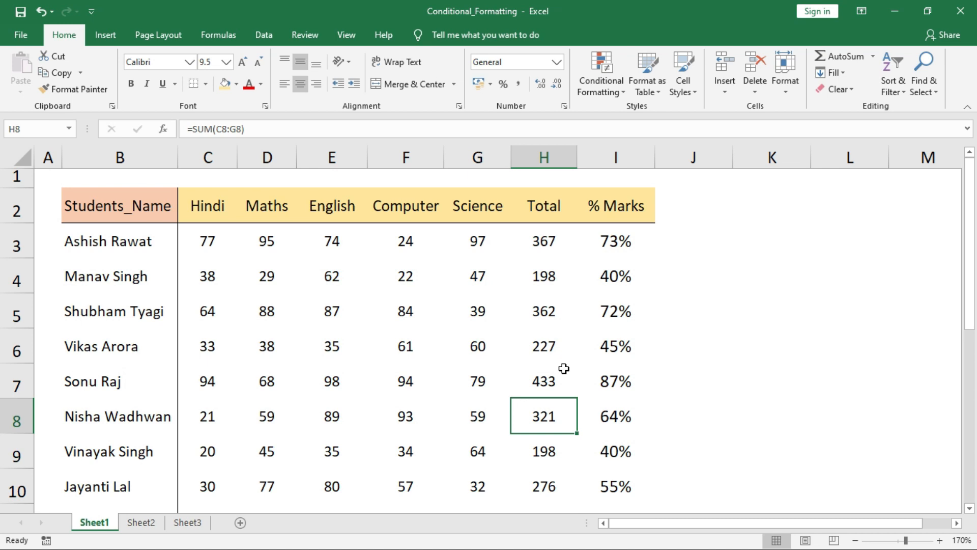
Select H3:H17 and add a Between 200 and 300 rule with light red fill and dark red text
{"action": "left_click", "coordinate": [551, 241]}
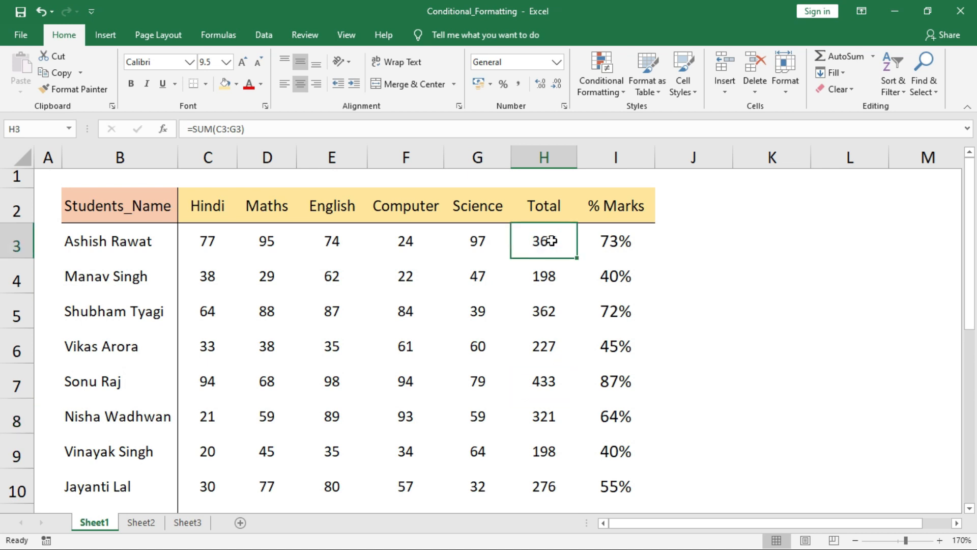
{"action": "key", "text": "ctrl+shift+Down"}
{"action": "left_click", "coordinate": [593, 93]}
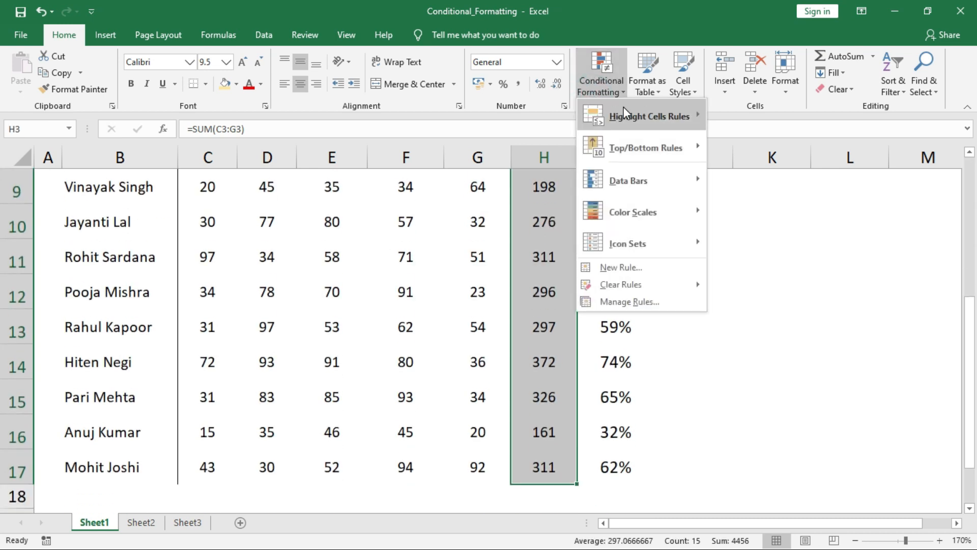
{"action": "mouse_move", "coordinate": [625, 107]}
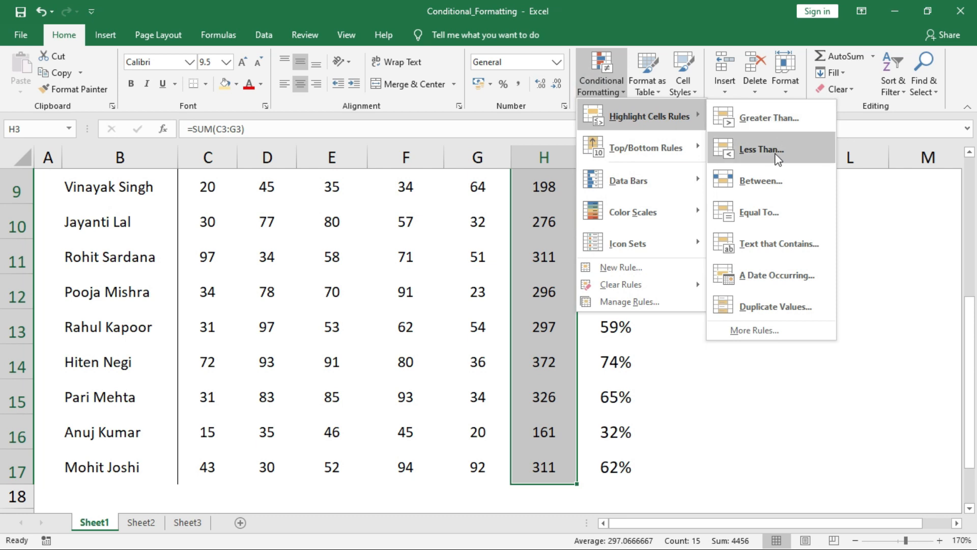
{"action": "left_click", "coordinate": [761, 181]}
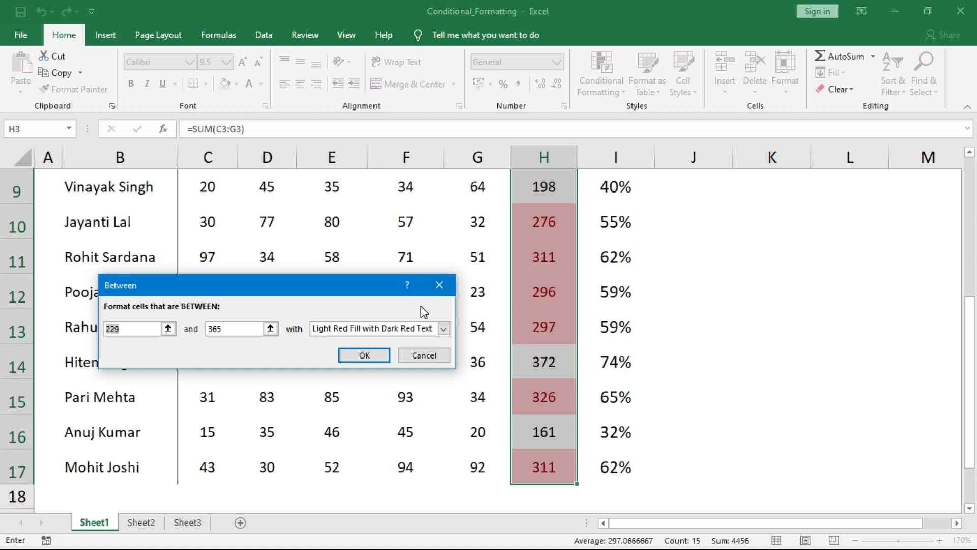
{"action": "type", "text": "200"}
{"action": "key", "text": "Tab"}
{"action": "type", "text": "300"}
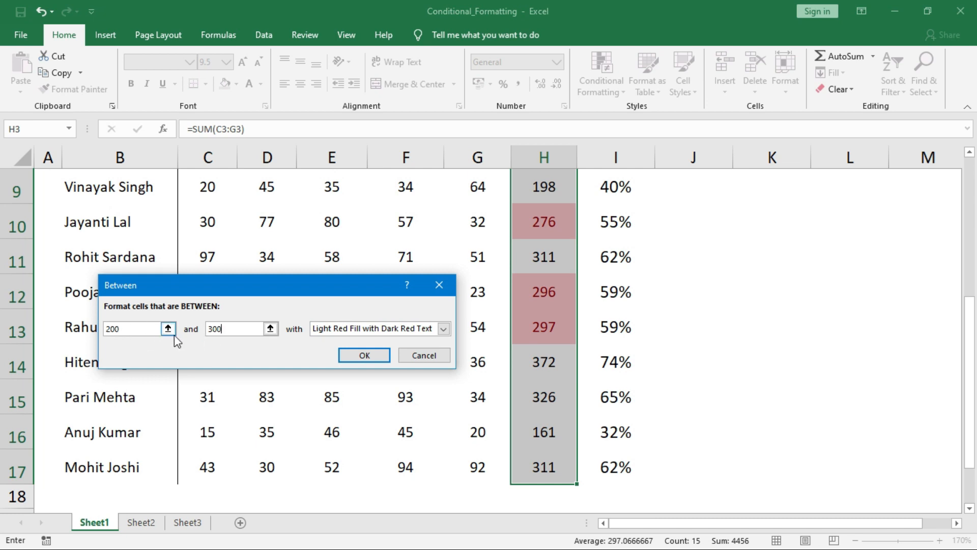
{"action": "left_click", "coordinate": [370, 355]}
{"action": "left_click_drag", "start_coordinate": [976, 408], "coordinate": [973, 301]}
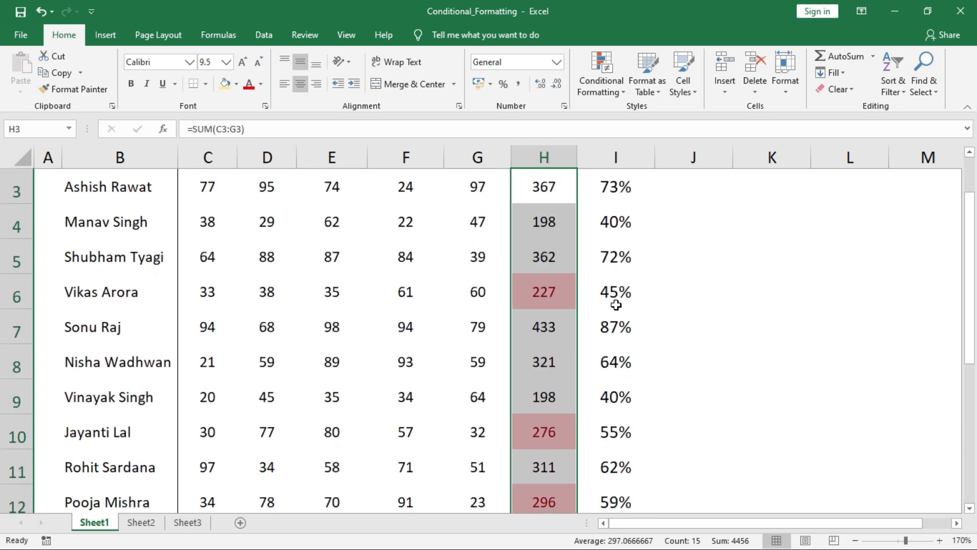
Add an Equal To 198 rule shading matching totals light red with dark red text
{"action": "left_click", "coordinate": [603, 90]}
{"action": "mouse_move", "coordinate": [649, 116]}
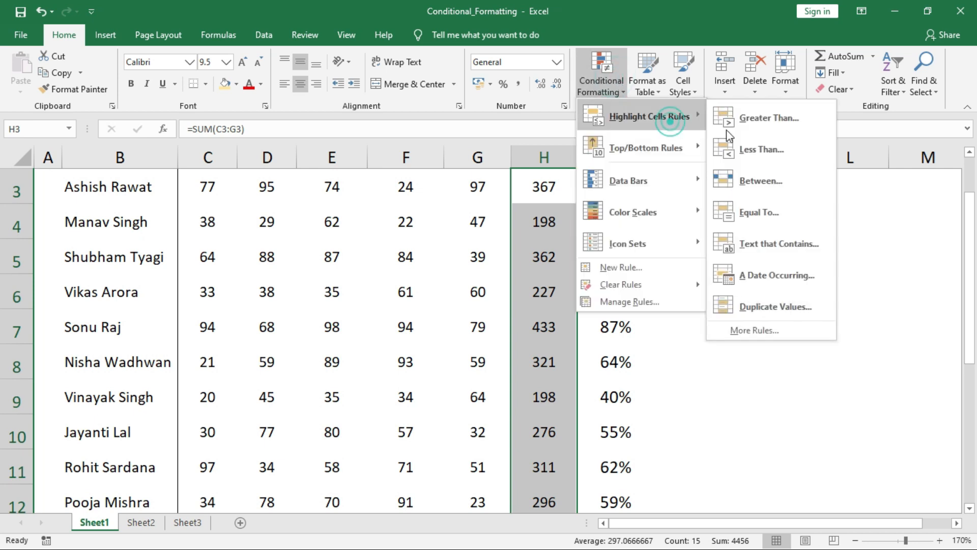
{"action": "left_click", "coordinate": [801, 213]}
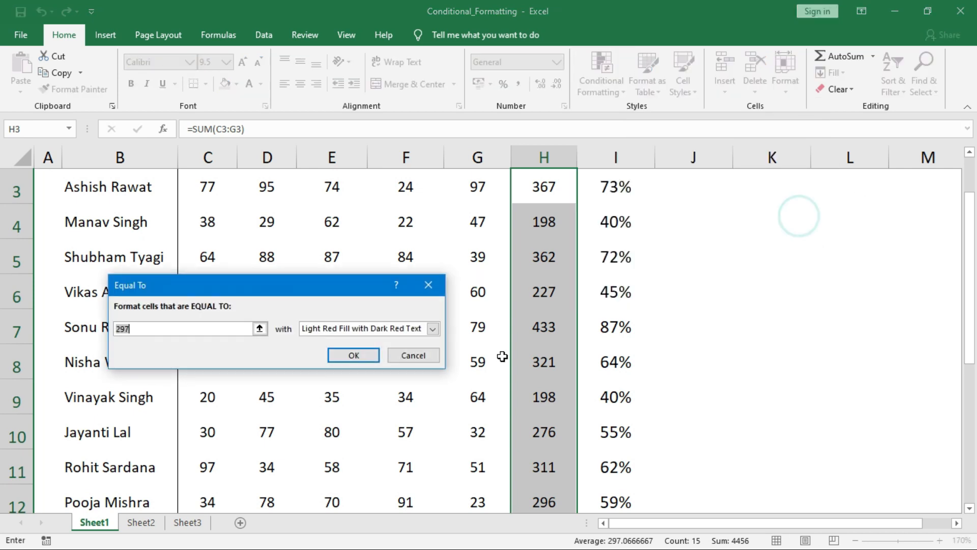
{"action": "double_click", "coordinate": [221, 331]}
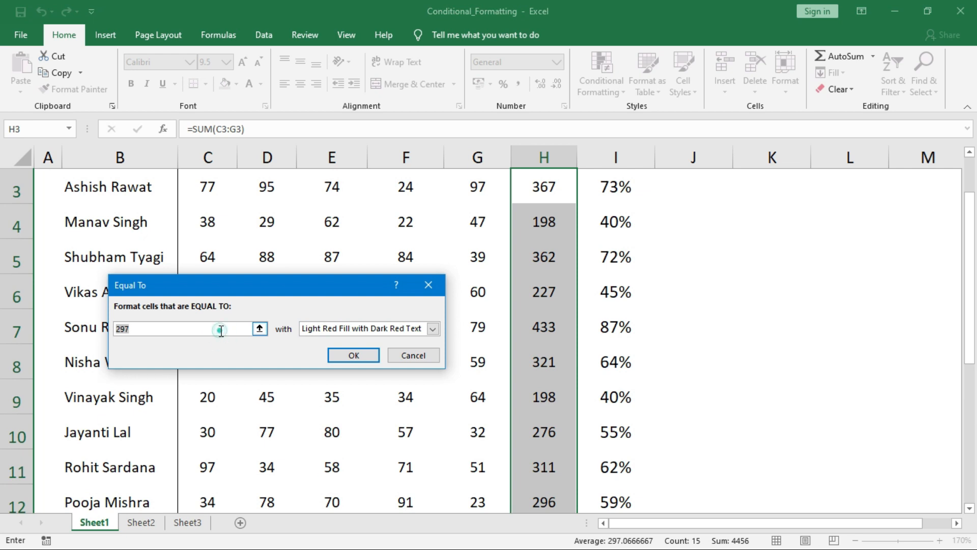
{"action": "type", "text": "198"}
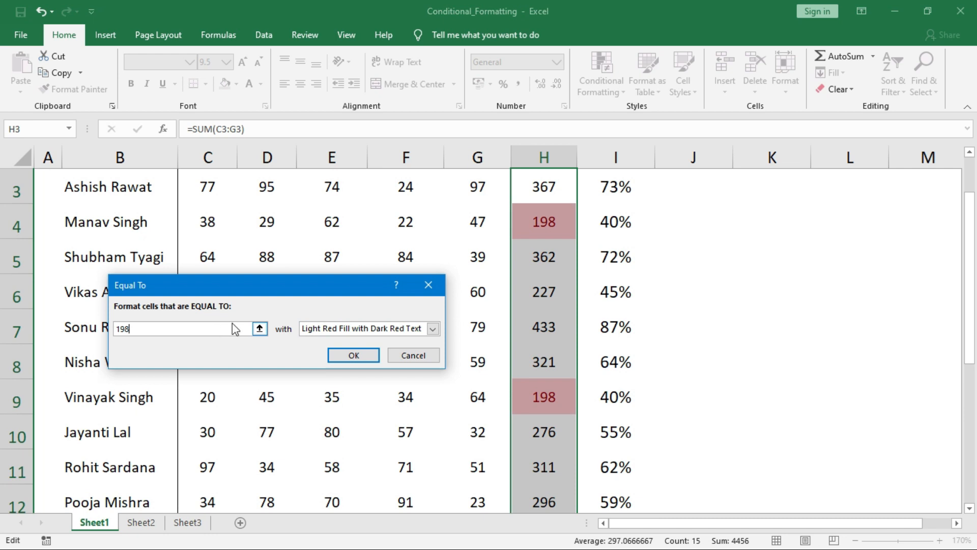
{"action": "left_click", "coordinate": [338, 356]}
{"action": "mouse_move", "coordinate": [973, 355]}
{"action": "left_mouse_down"}
{"action": "mouse_move", "coordinate": [966, 342]}
{"action": "mouse_move", "coordinate": [966, 371]}
{"action": "left_mouse_up"}
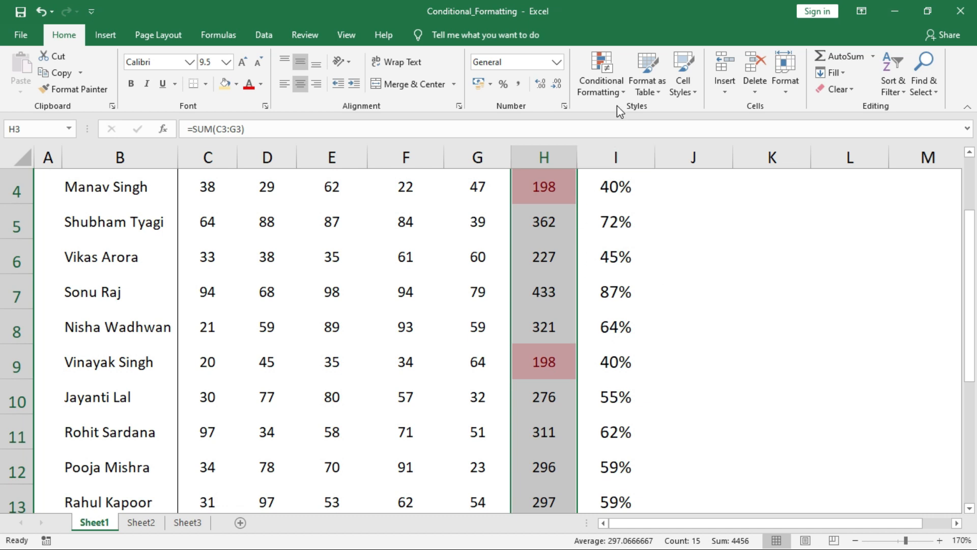
Undo the equal-to-198 highlight
{"action": "key", "text": "ctrl+z"}
{"action": "left_click", "coordinate": [624, 89]}
{"action": "mouse_move", "coordinate": [657, 117]}
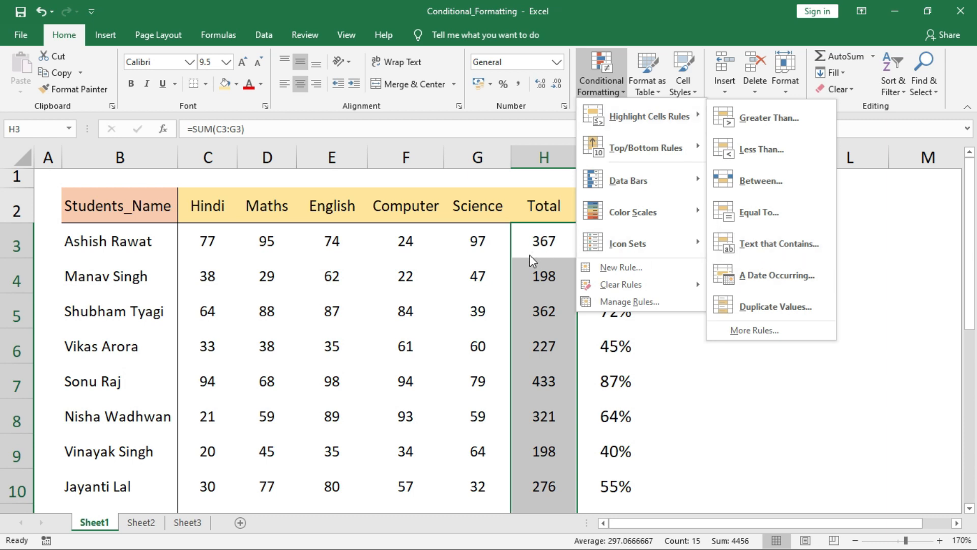
Select the student names in B3:B17
{"action": "left_click", "coordinate": [508, 252]}
{"action": "left_click", "coordinate": [114, 238]}
{"action": "key", "text": "ctrl+shift+Down"}
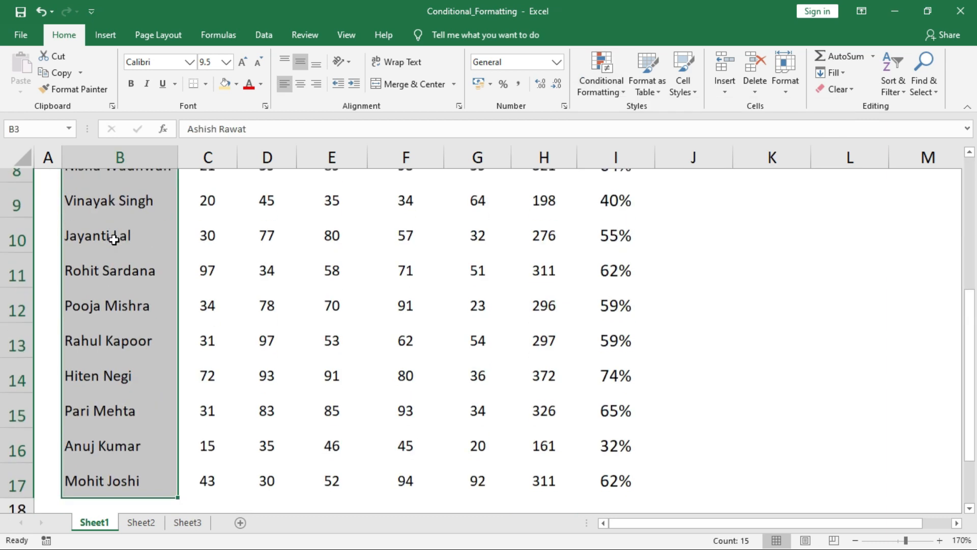
{"action": "left_click", "coordinate": [611, 81]}
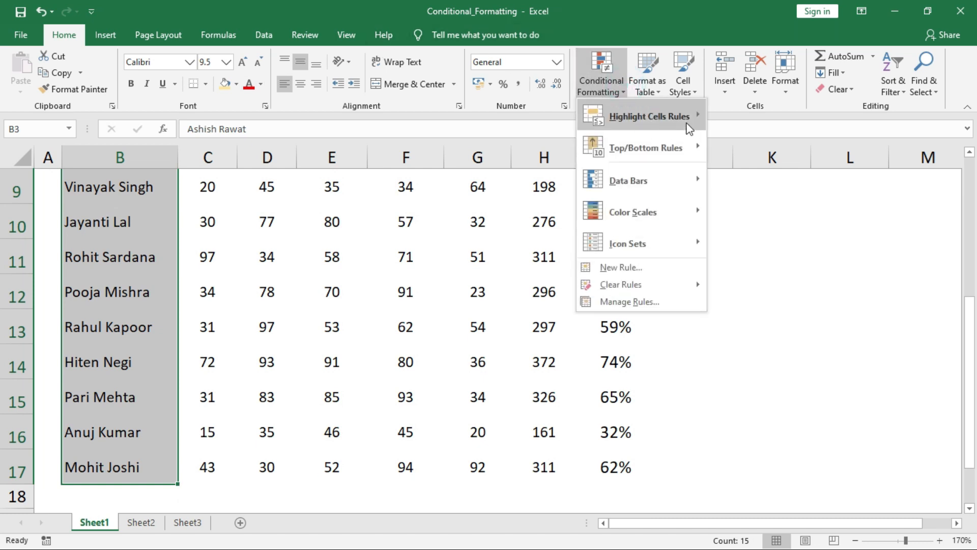
{"action": "mouse_move", "coordinate": [689, 122]}
{"action": "left_click", "coordinate": [797, 245]}
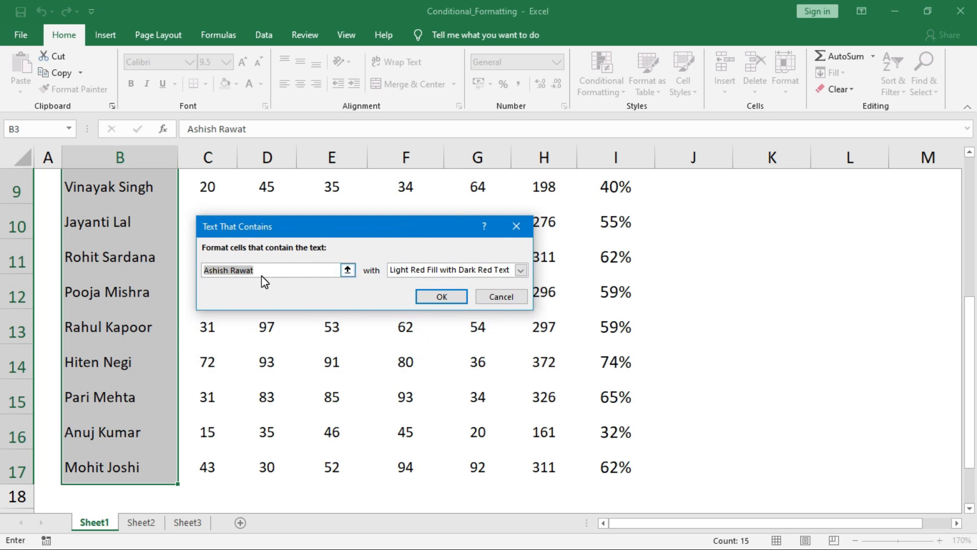
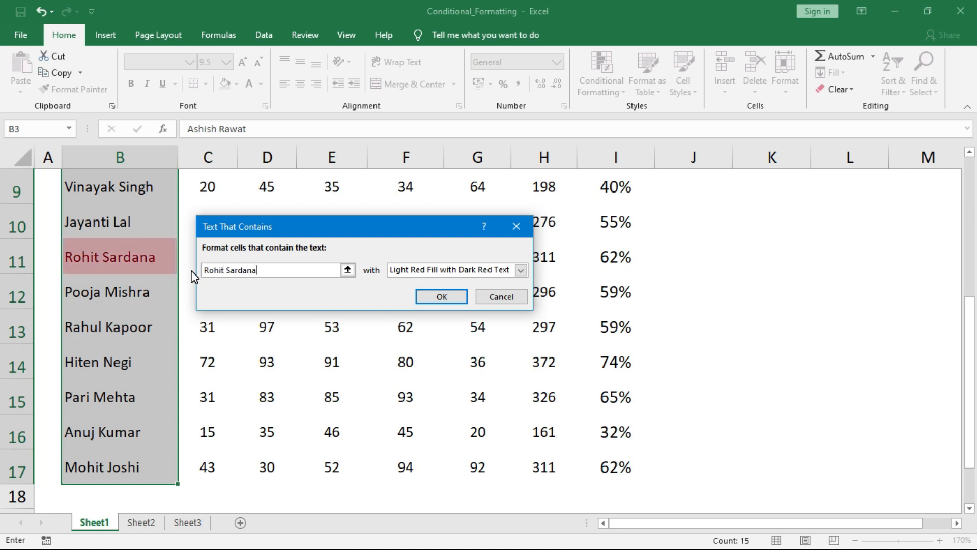
{"action": "key", "text": "Return"}
{"action": "left_click", "coordinate": [168, 259]}
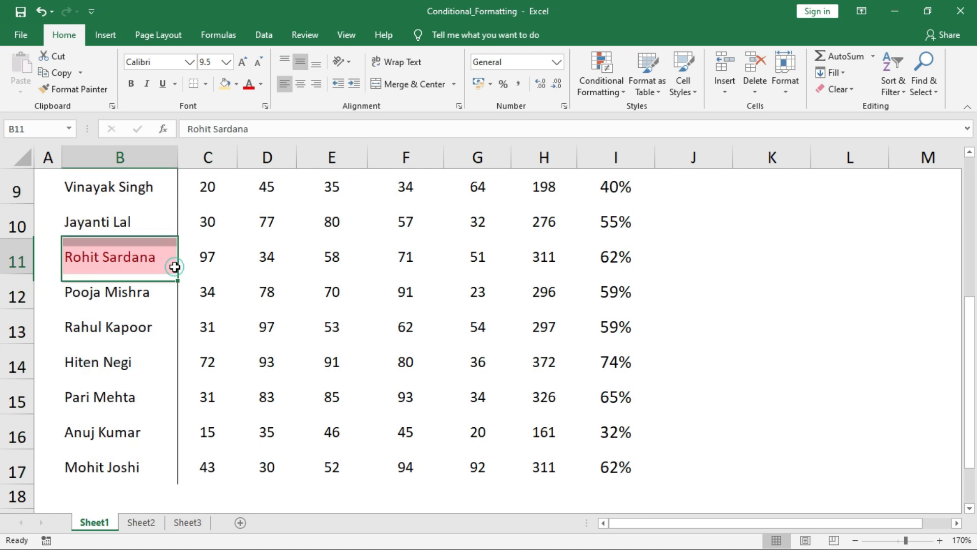
{"action": "left_click_drag", "start_coordinate": [970, 437], "coordinate": [974, 341]}
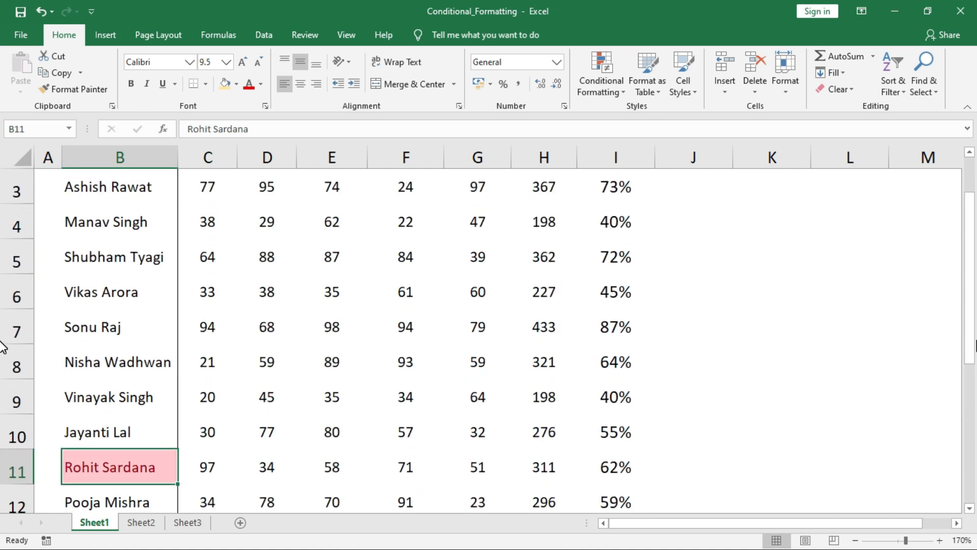
Add an A Date Occurring rule for 'In the last 7 days' on the Exam_Date cells
{"action": "left_click", "coordinate": [618, 92]}
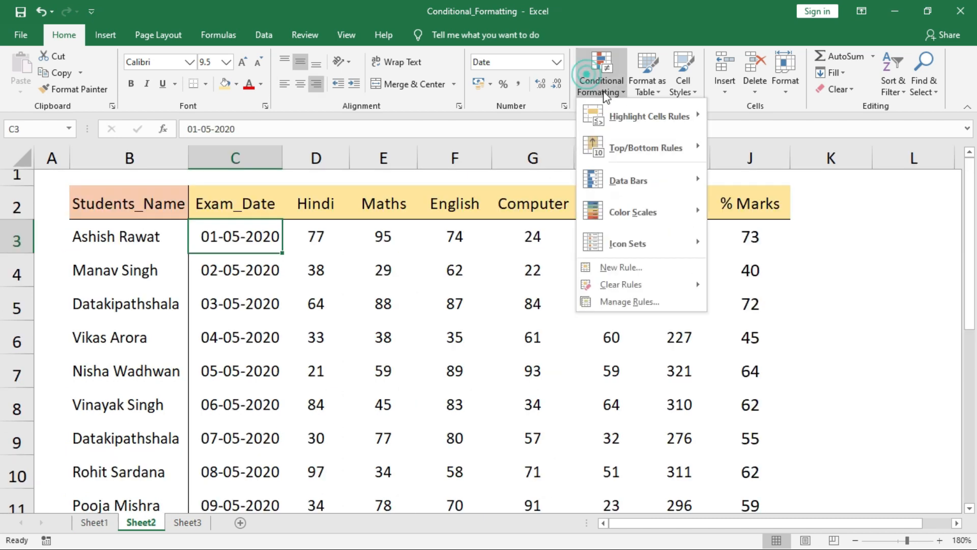
{"action": "mouse_move", "coordinate": [637, 114]}
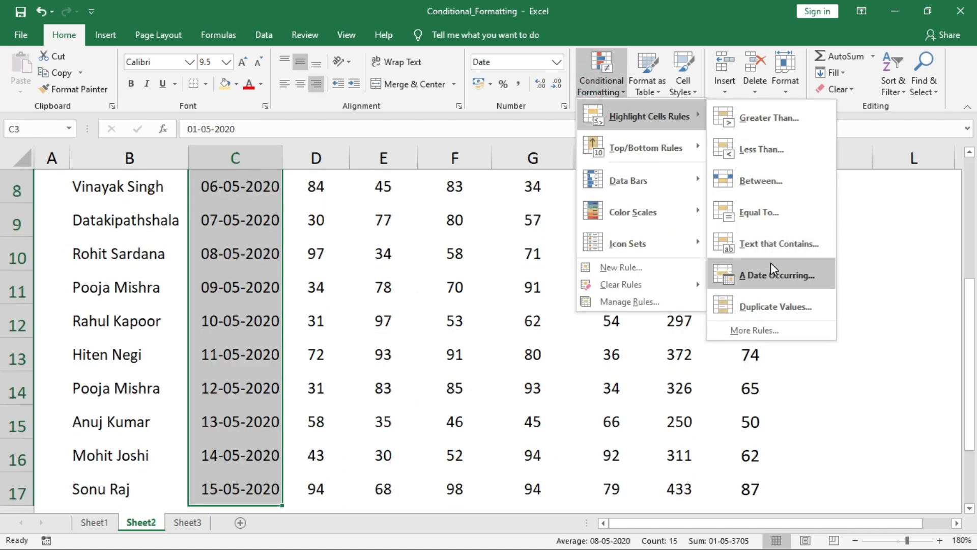
{"action": "left_click", "coordinate": [770, 264]}
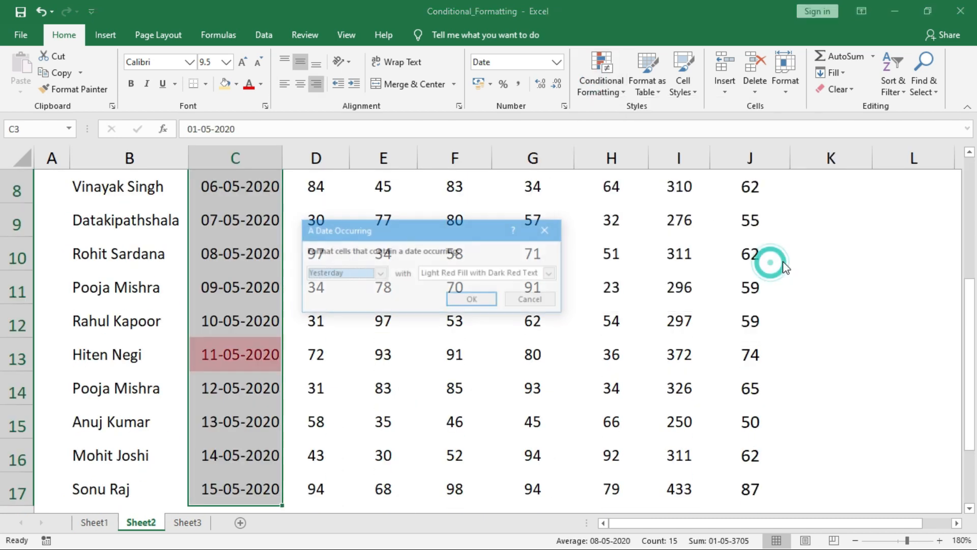
{"action": "left_click_drag", "start_coordinate": [441, 234], "coordinate": [463, 224]}
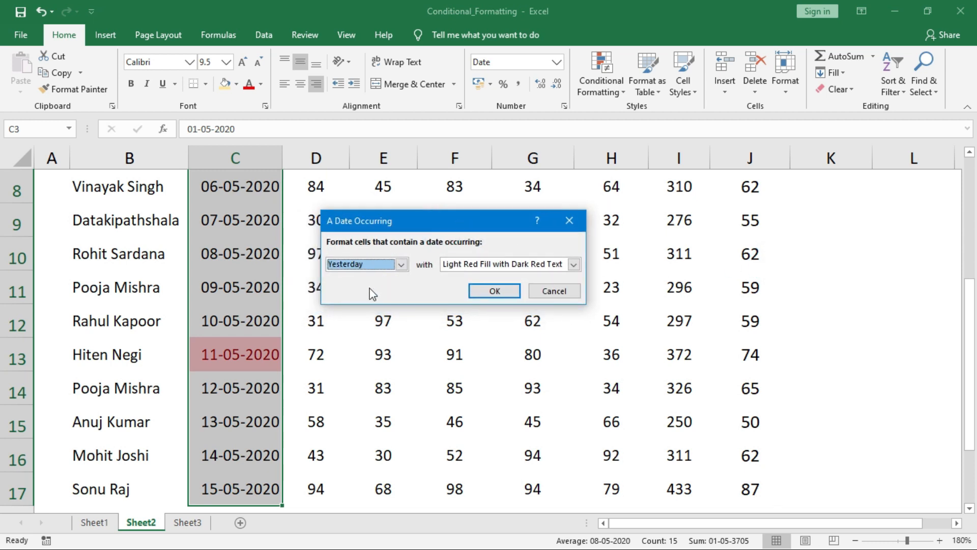
{"action": "left_click", "coordinate": [401, 264]}
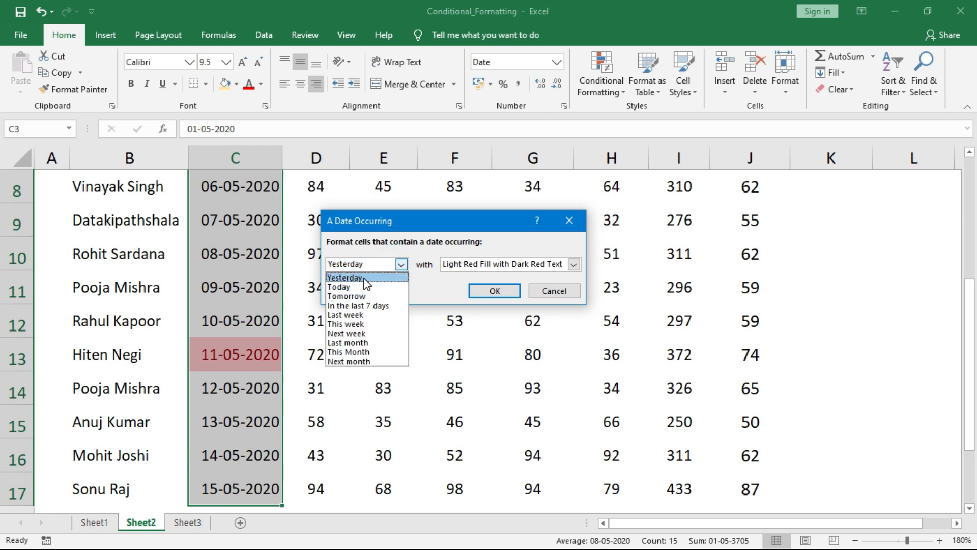
{"action": "left_click", "coordinate": [346, 287]}
{"action": "left_click", "coordinate": [401, 264]}
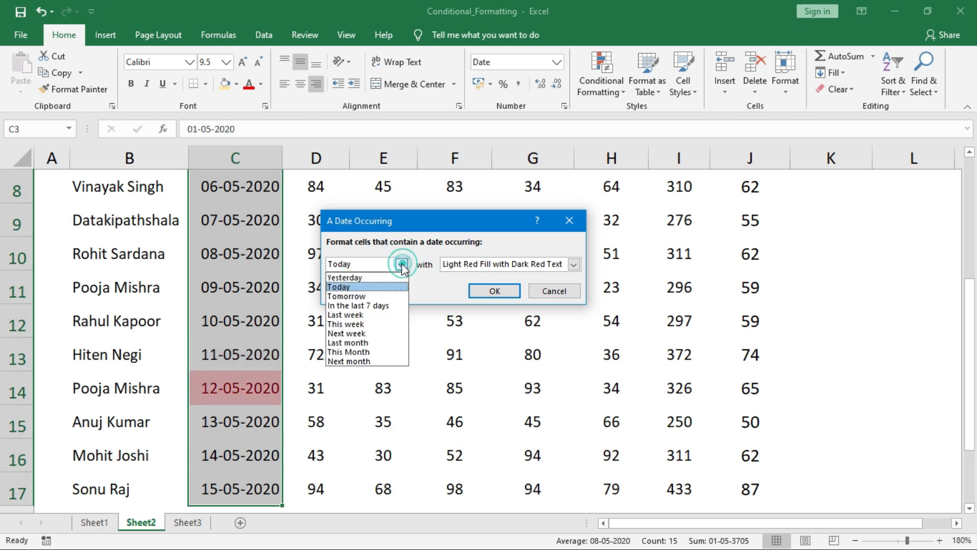
{"action": "left_click", "coordinate": [380, 307]}
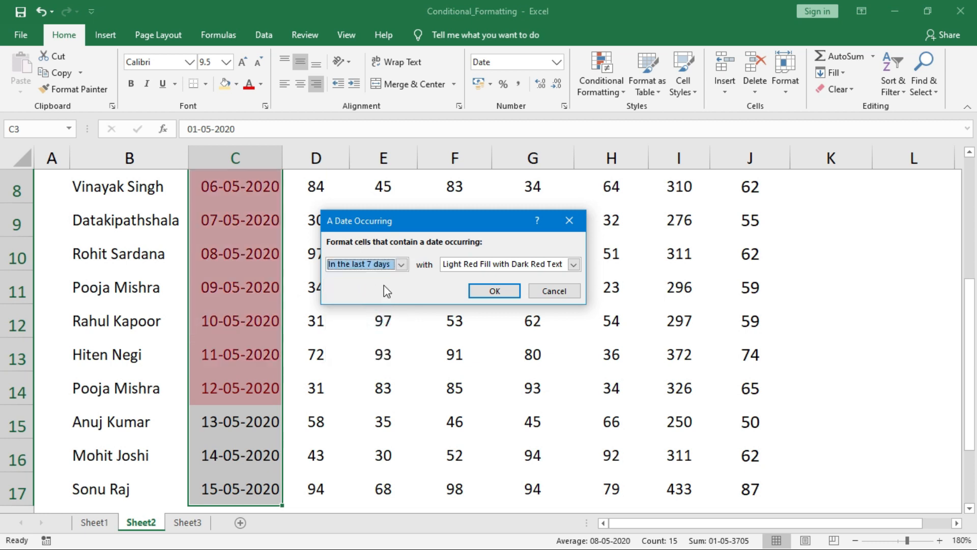
{"action": "left_click", "coordinate": [403, 265]}
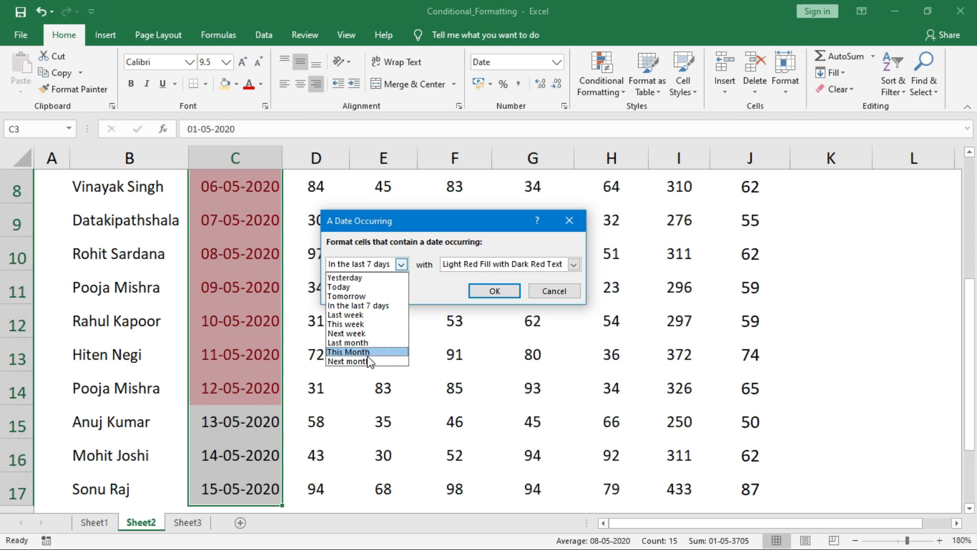
{"action": "left_click", "coordinate": [372, 306]}
{"action": "left_click", "coordinate": [490, 289]}
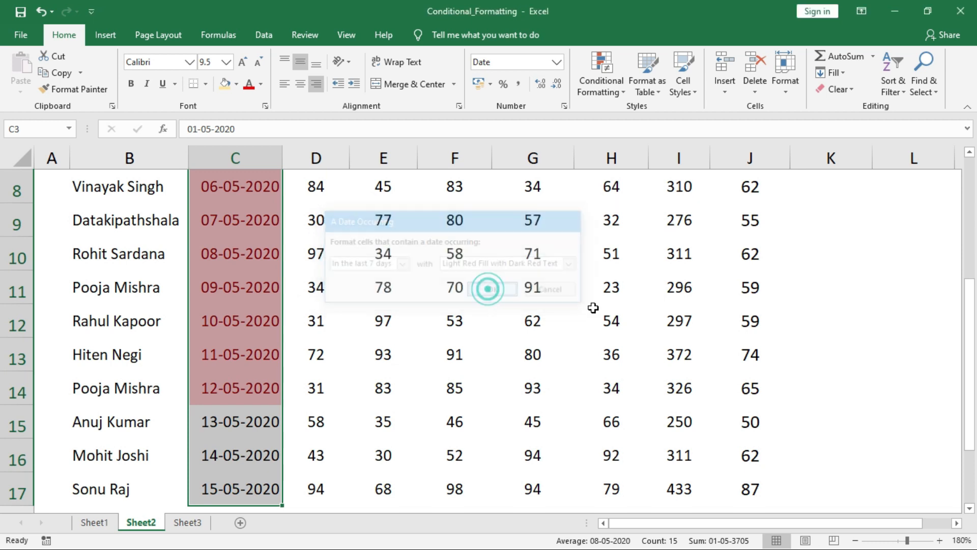
{"action": "left_click_drag", "start_coordinate": [970, 388], "coordinate": [975, 369]}
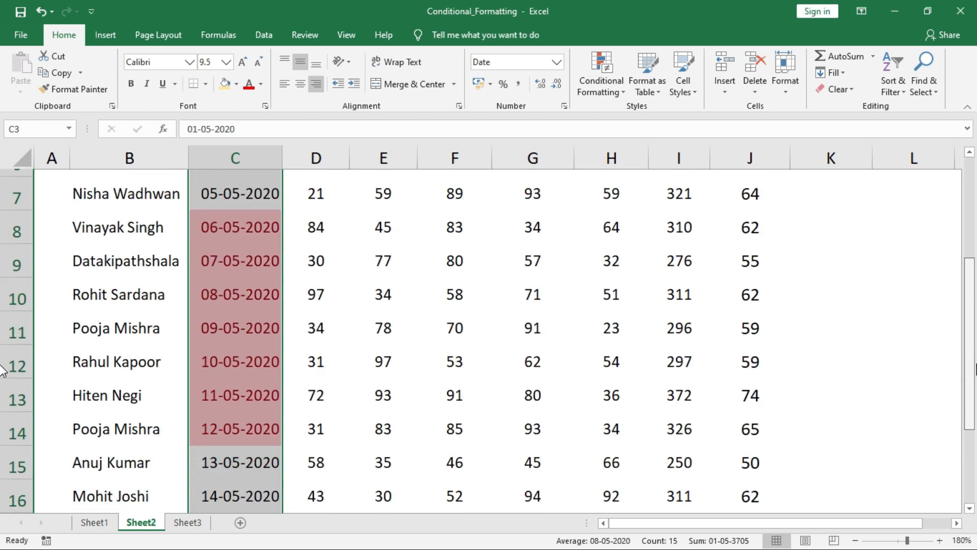
{"action": "left_click_drag", "start_coordinate": [232, 220], "coordinate": [250, 410]}
Add a Duplicate Values rule shading the repeated totals 198 and 311 light red
{"action": "left_click", "coordinate": [384, 297]}
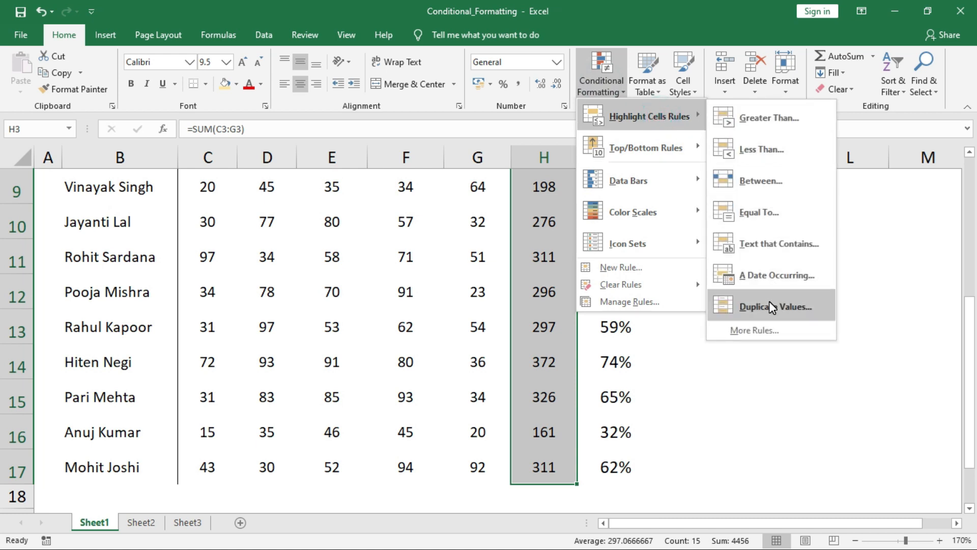
{"action": "left_click", "coordinate": [771, 306]}
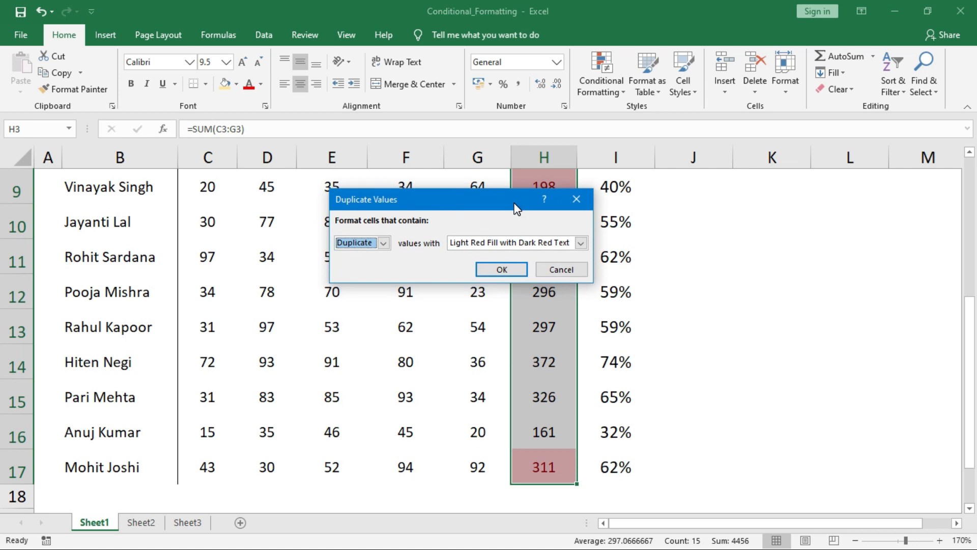
{"action": "left_click_drag", "start_coordinate": [505, 224], "coordinate": [378, 226]}
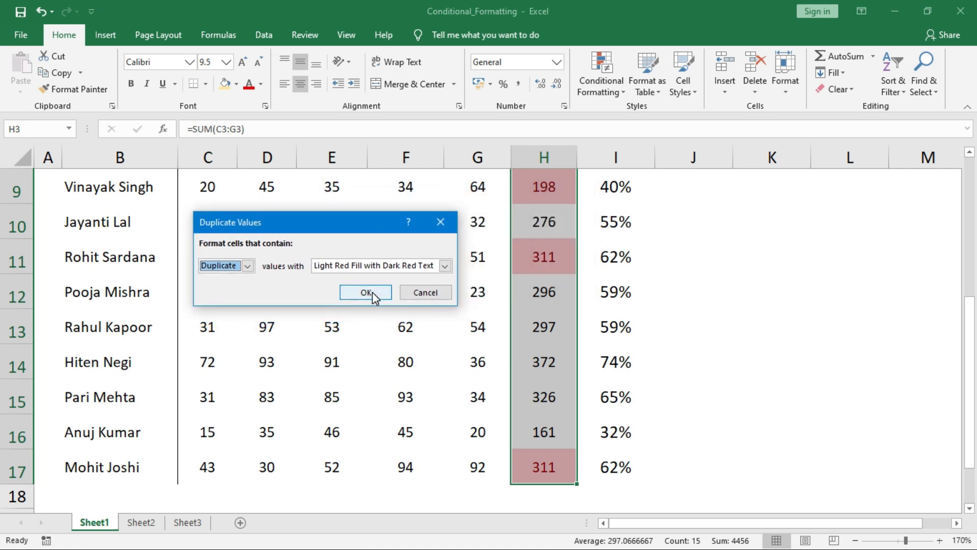
{"action": "left_click", "coordinate": [367, 292]}
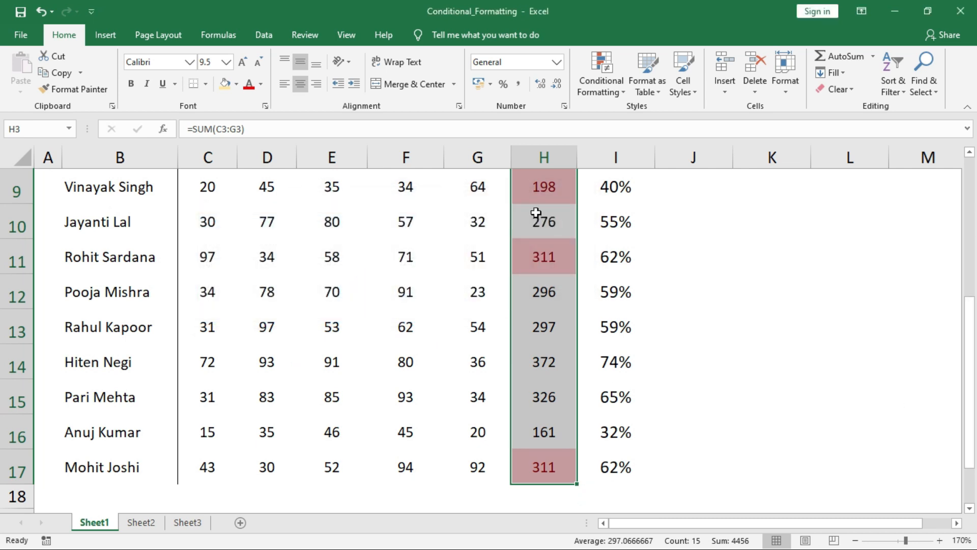
{"action": "left_click_drag", "start_coordinate": [970, 357], "coordinate": [971, 233]}
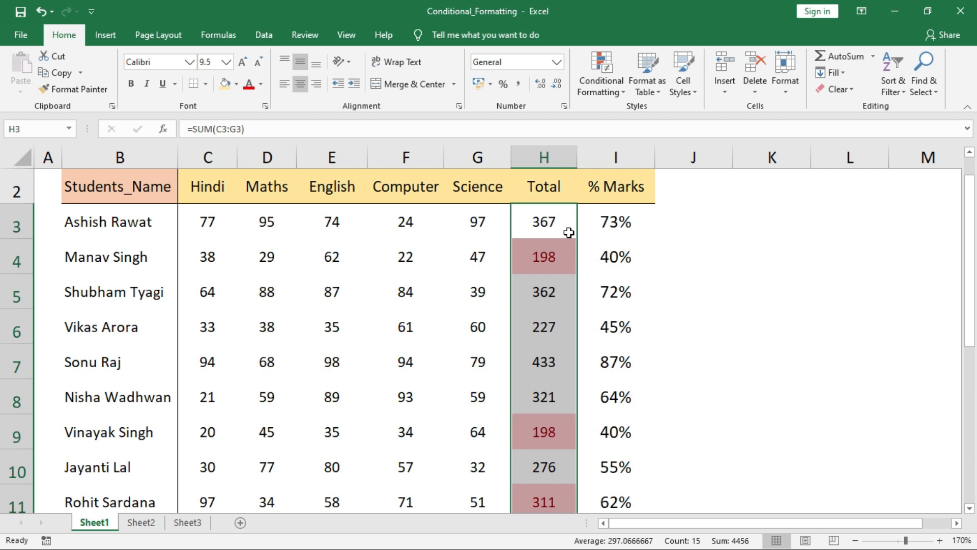
{"action": "left_click", "coordinate": [600, 78]}
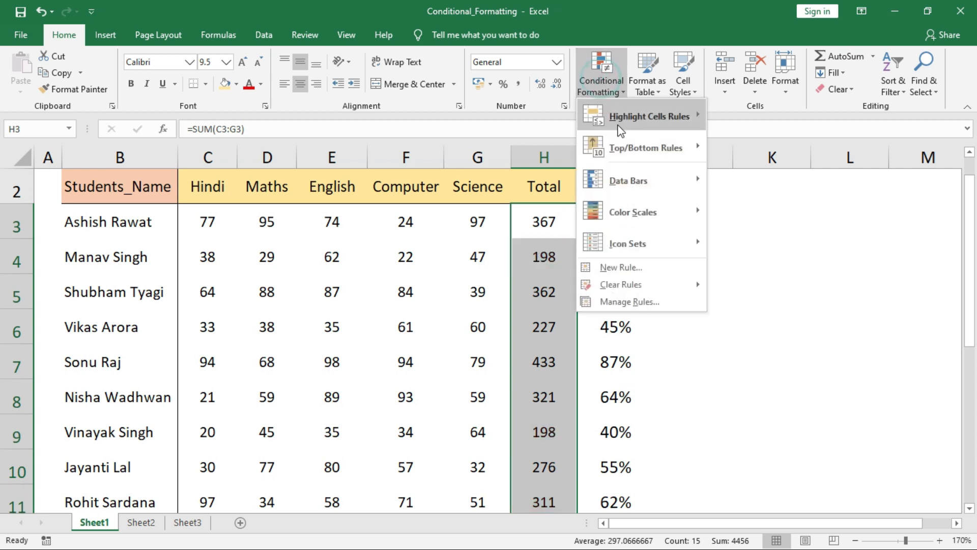
Add a Top Items rule set to highlight only the top 2 totals in light red
{"action": "mouse_move", "coordinate": [639, 145]}
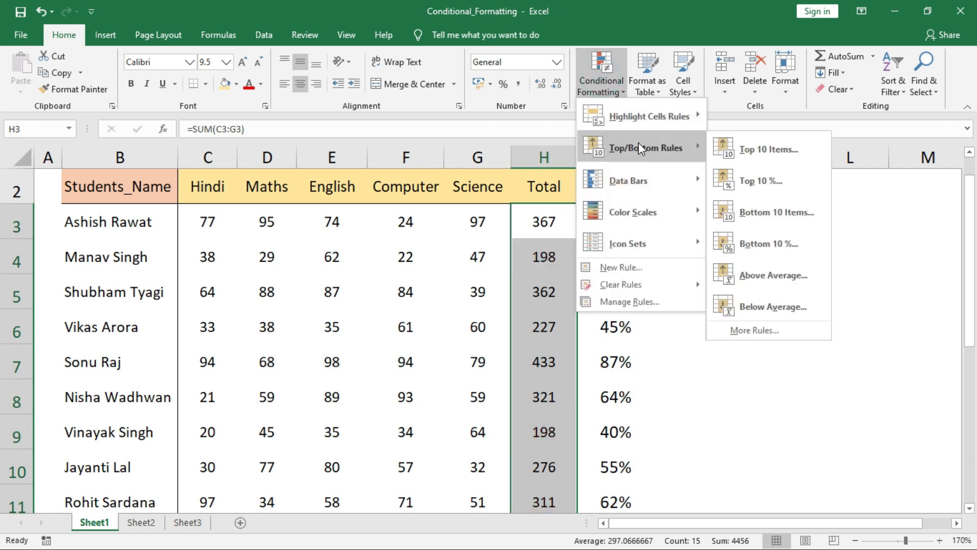
{"action": "left_click", "coordinate": [742, 154]}
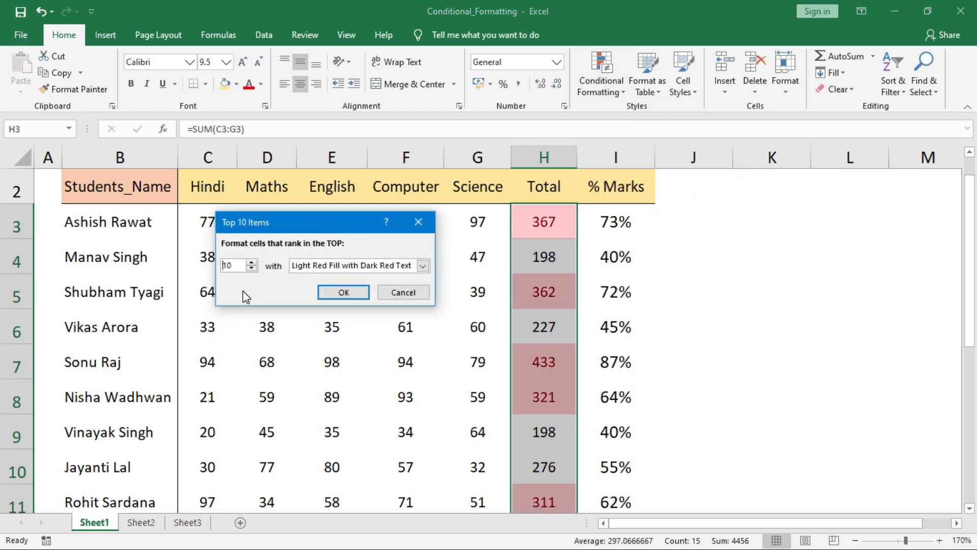
{"action": "left_click_drag", "start_coordinate": [236, 265], "coordinate": [219, 274]}
{"action": "type", "text": "2"}
{"action": "key", "text": "Return"}
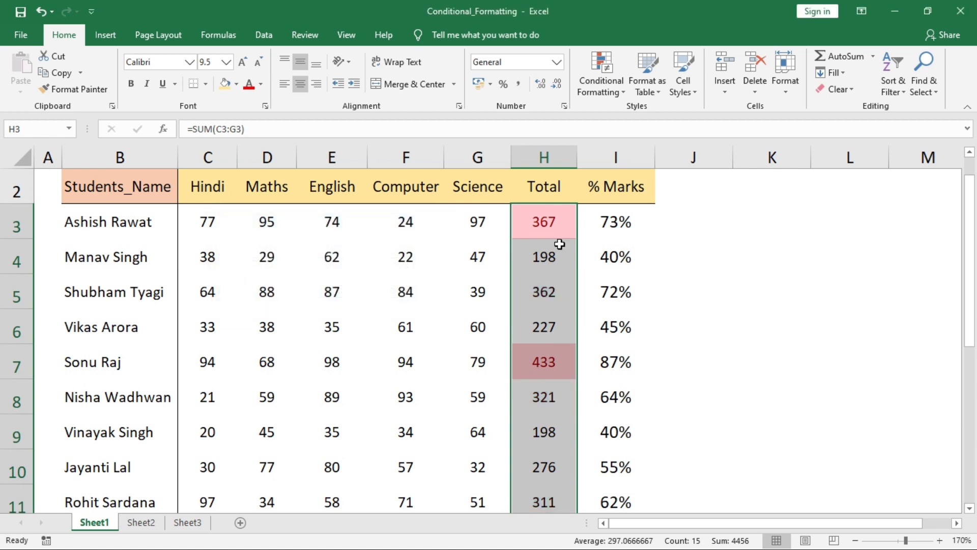
{"action": "mouse_move", "coordinate": [969, 313]}
{"action": "left_mouse_down"}
{"action": "mouse_move", "coordinate": [959, 389]}
{"action": "mouse_move", "coordinate": [959, 310]}
{"action": "left_mouse_up"}
Undo the top-2 highlighting so the totals are unshaded again
{"action": "key", "text": "ctrl+z"}
{"action": "left_click", "coordinate": [601, 74]}
{"action": "left_click", "coordinate": [688, 154]}
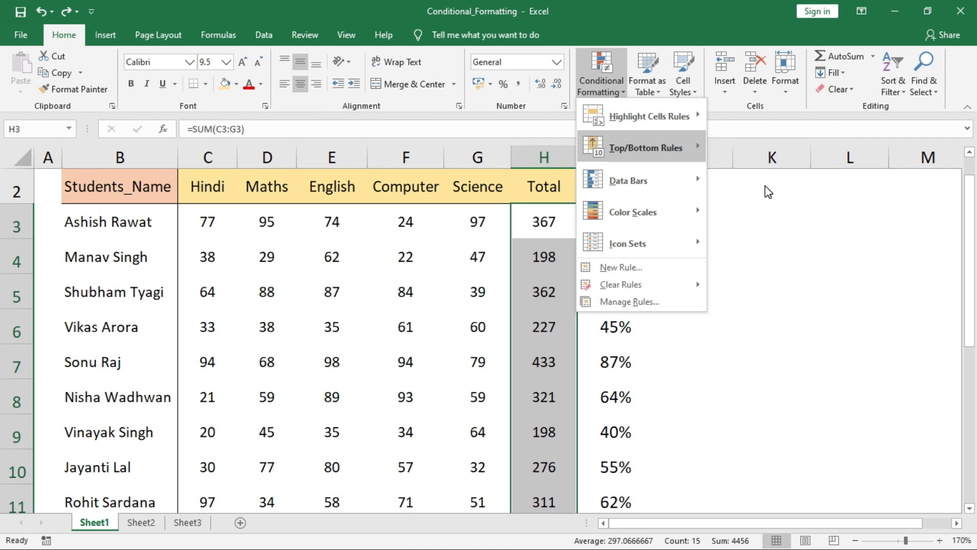
{"action": "left_click", "coordinate": [626, 219]}
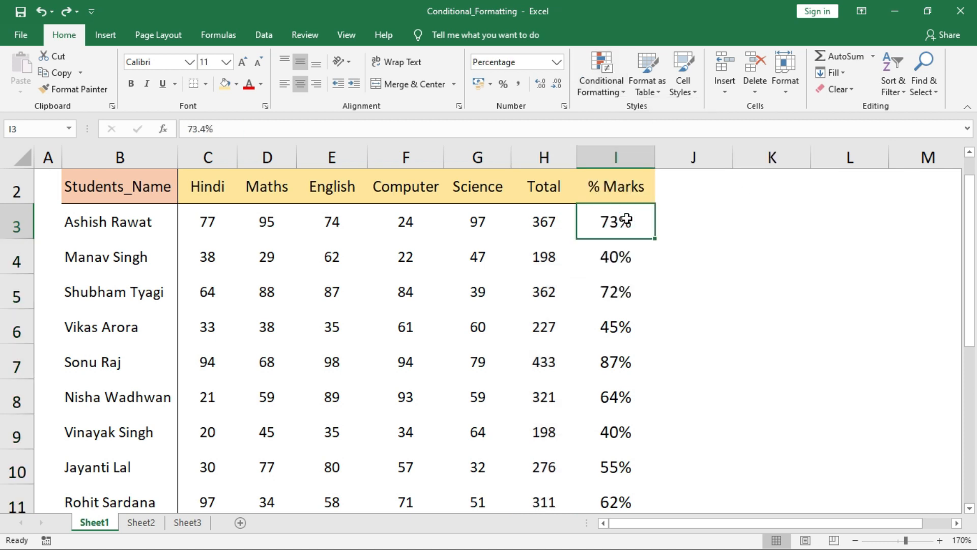
Shade the top 1% of % Marks (I3:I17), the 87% score, light red with dark red text
{"action": "key", "text": "ctrl+shift+Down"}
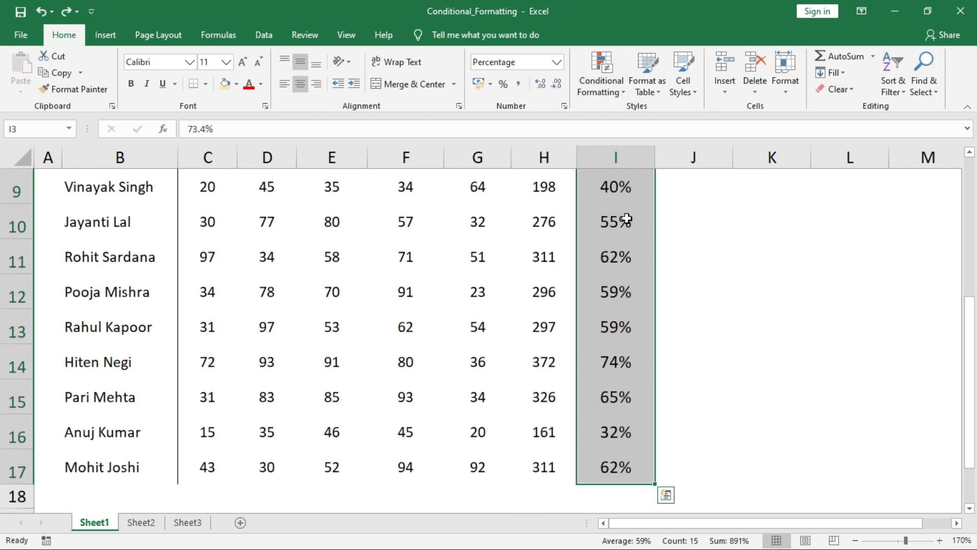
{"action": "left_click", "coordinate": [584, 86]}
{"action": "mouse_move", "coordinate": [653, 142]}
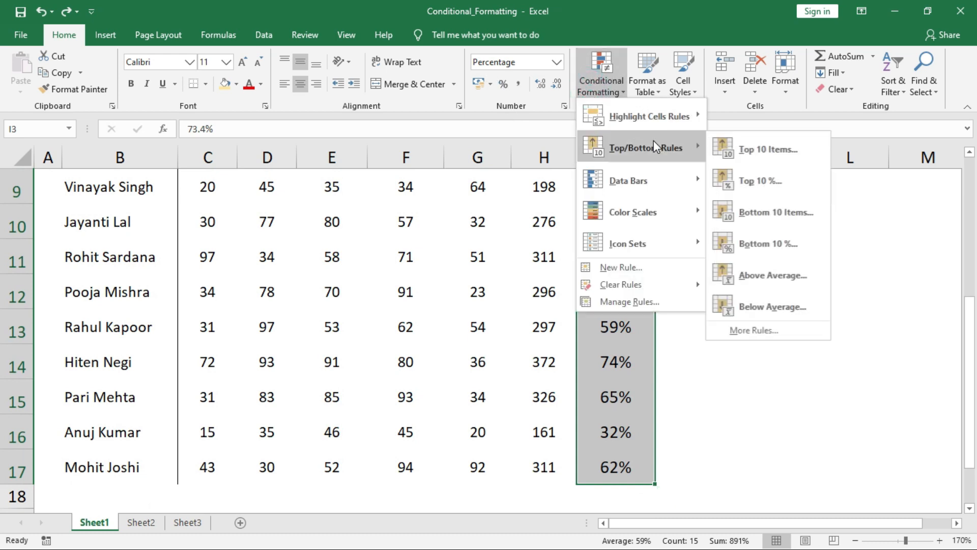
{"action": "left_click", "coordinate": [753, 181]}
{"action": "left_click_drag", "start_coordinate": [234, 269], "coordinate": [213, 269]}
{"action": "type", "text": "1"}
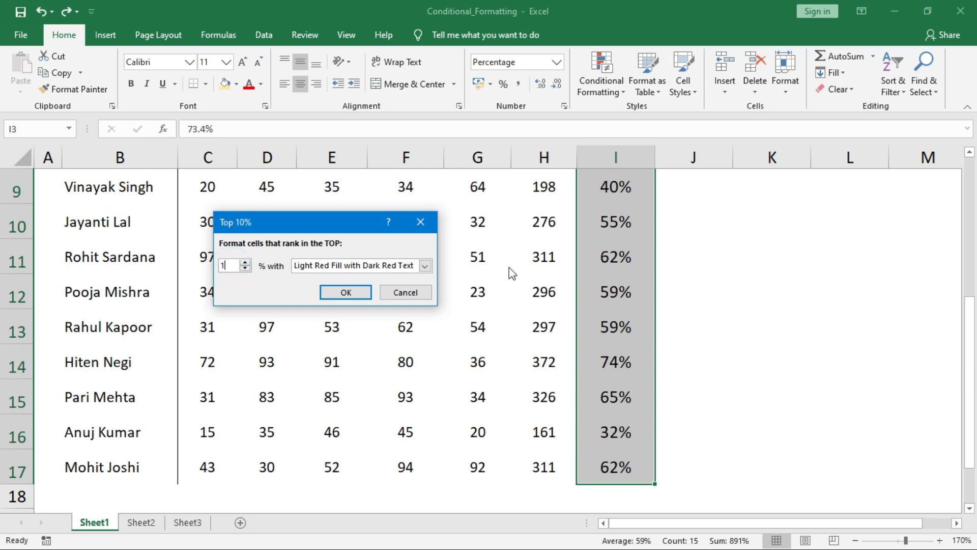
{"action": "left_click", "coordinate": [333, 293]}
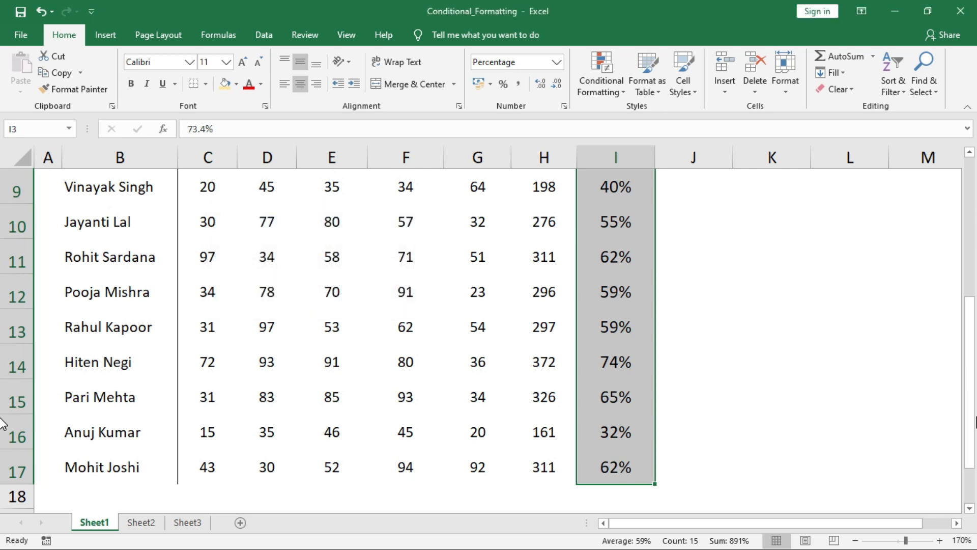
{"action": "left_click_drag", "start_coordinate": [970, 418], "coordinate": [893, 297]}
{"action": "left_click", "coordinate": [622, 371]}
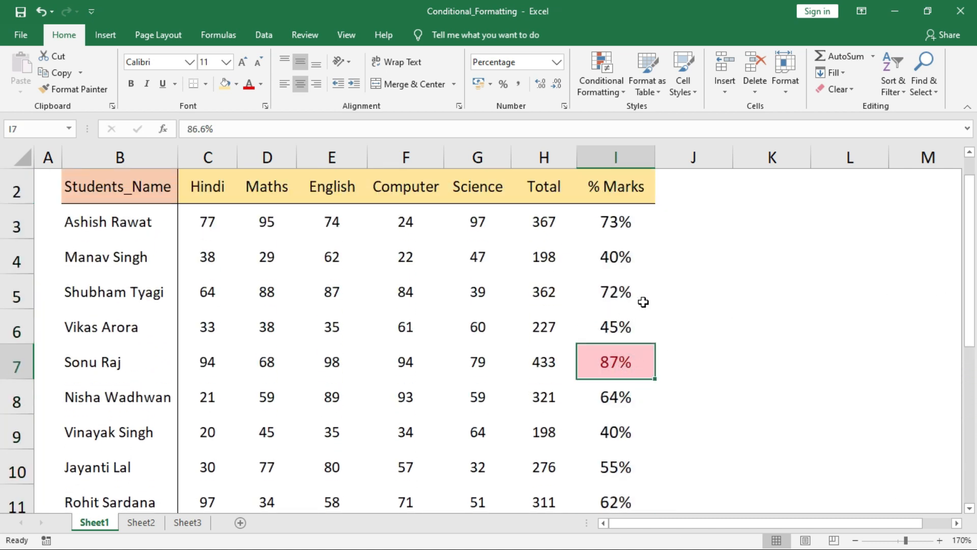
{"action": "mouse_move", "coordinate": [666, 134]}
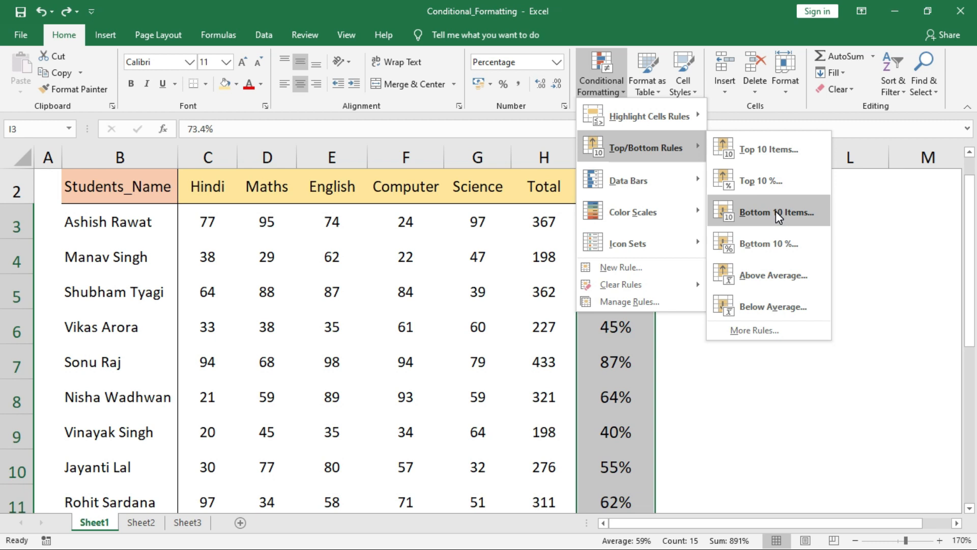
Highlight the bottom 3 % Marks scores in light red, then undo it
{"action": "left_click", "coordinate": [776, 213]}
{"action": "left_click_drag", "start_coordinate": [234, 267], "coordinate": [214, 268]}
{"action": "type", "text": "3"}
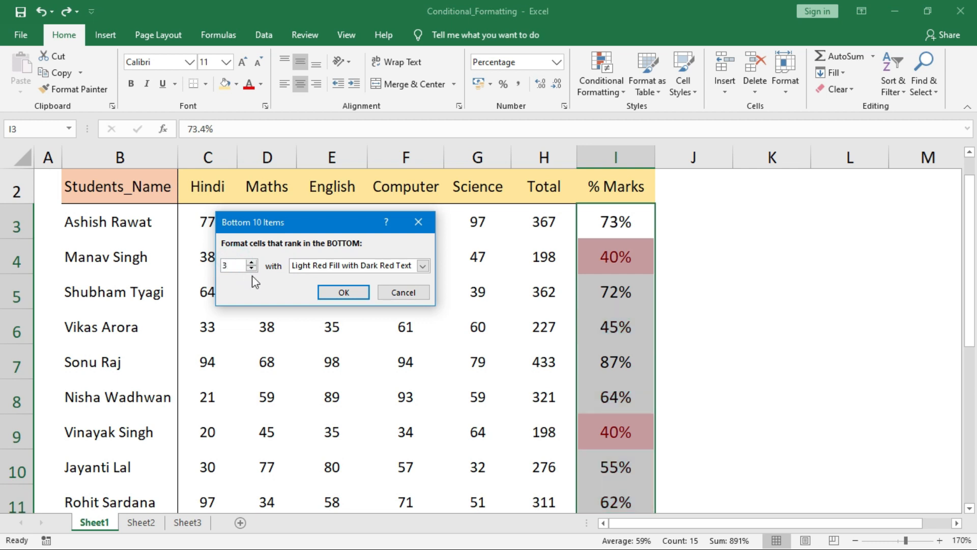
{"action": "left_click", "coordinate": [335, 291]}
{"action": "left_click_drag", "start_coordinate": [973, 316], "coordinate": [972, 313]}
{"action": "key", "text": "ctrl+z"}
Apply Above Average, then Below Average light-red highlighting to % Marks, and undo the result
{"action": "left_click", "coordinate": [602, 84]}
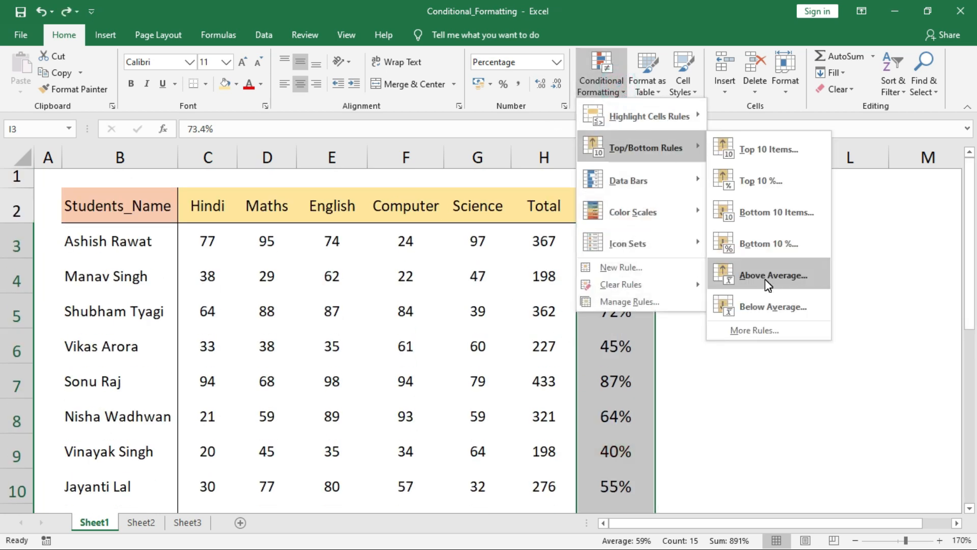
{"action": "left_click", "coordinate": [765, 279]}
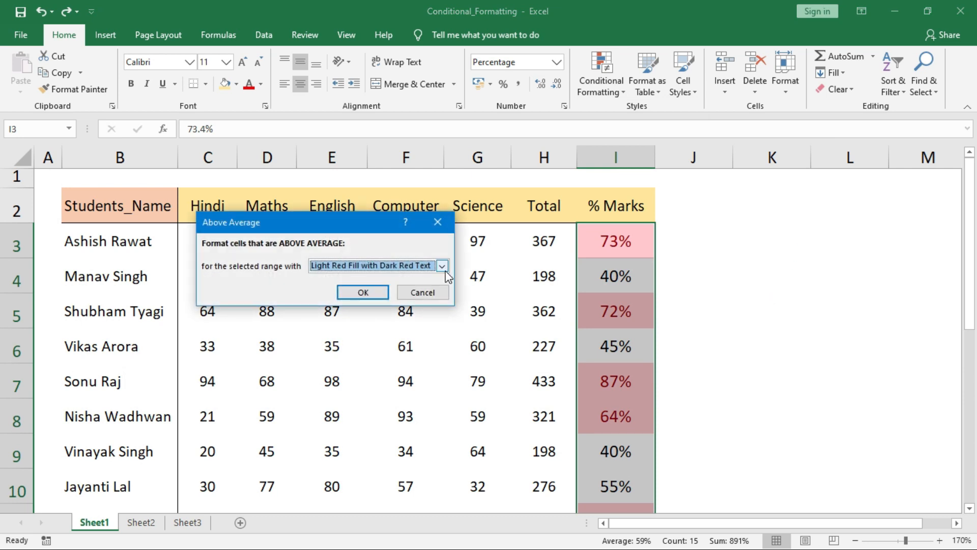
{"action": "left_click", "coordinate": [376, 294]}
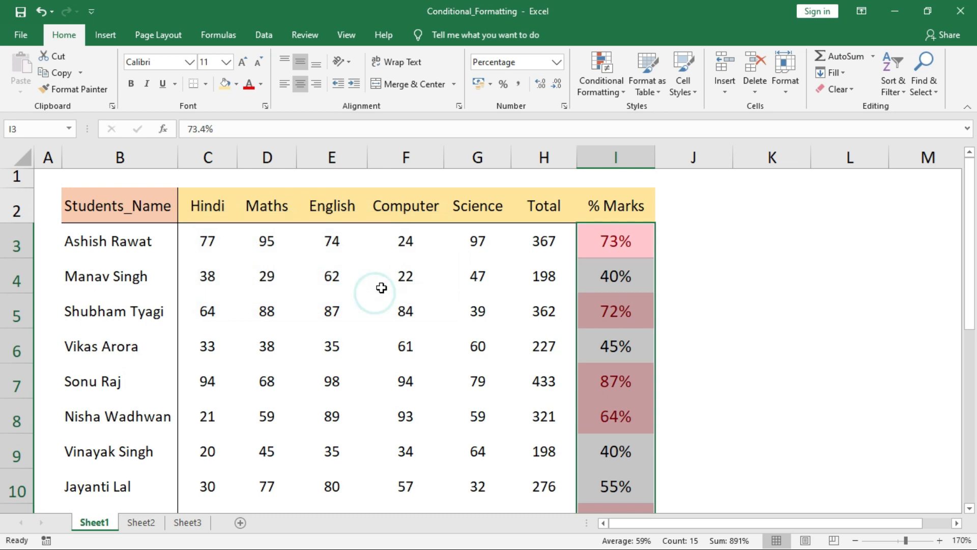
{"action": "left_click", "coordinate": [602, 84]}
{"action": "mouse_move", "coordinate": [663, 148]}
{"action": "left_click", "coordinate": [766, 307]}
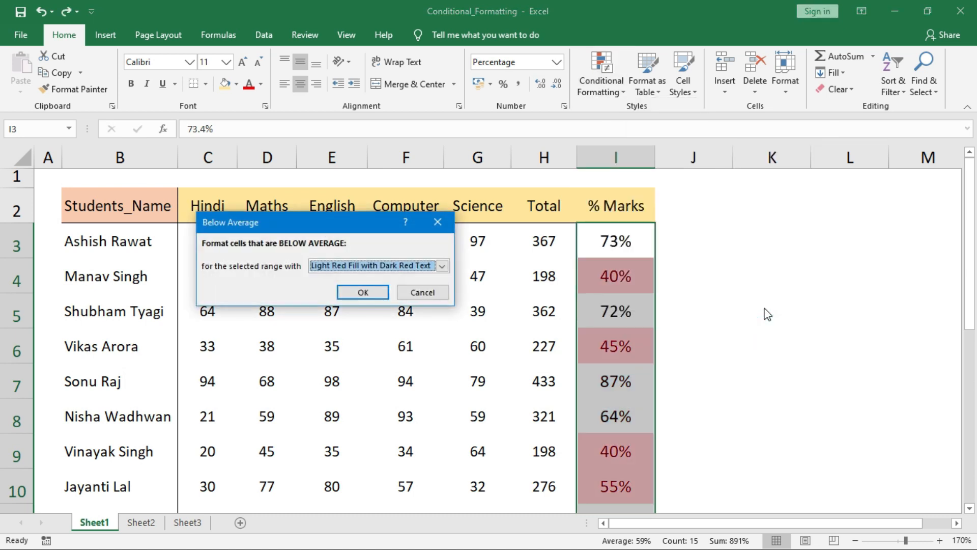
{"action": "left_click", "coordinate": [379, 293]}
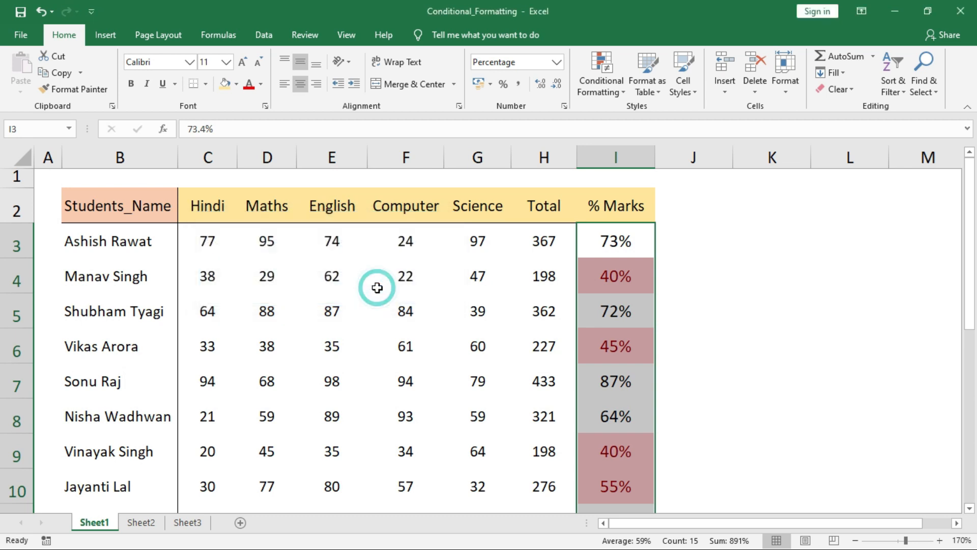
{"action": "mouse_move", "coordinate": [970, 318]}
{"action": "left_mouse_down"}
{"action": "mouse_move", "coordinate": [971, 474]}
{"action": "mouse_move", "coordinate": [972, 328]}
{"action": "left_mouse_up"}
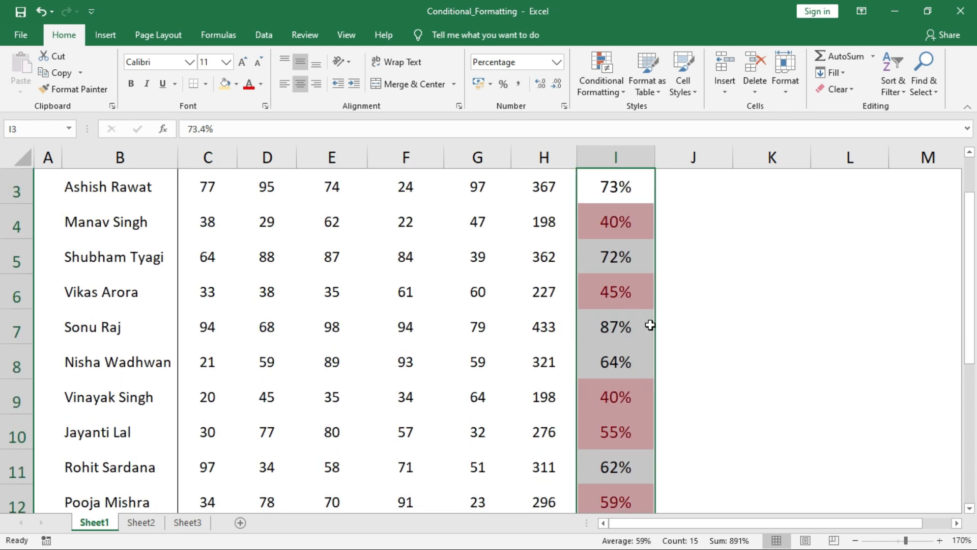
{"action": "key", "text": "ctrl+z"}
{"action": "left_click", "coordinate": [587, 82]}
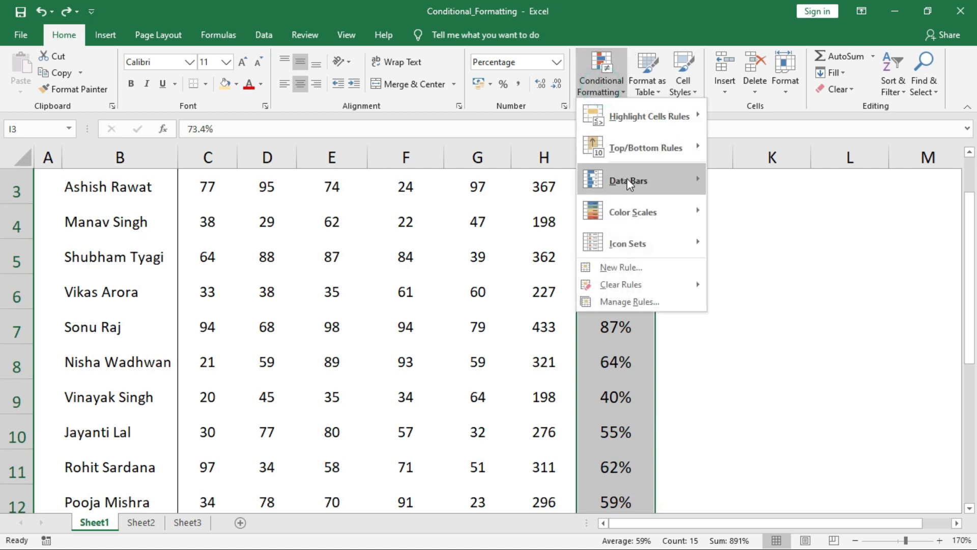
{"action": "mouse_move", "coordinate": [627, 180]}
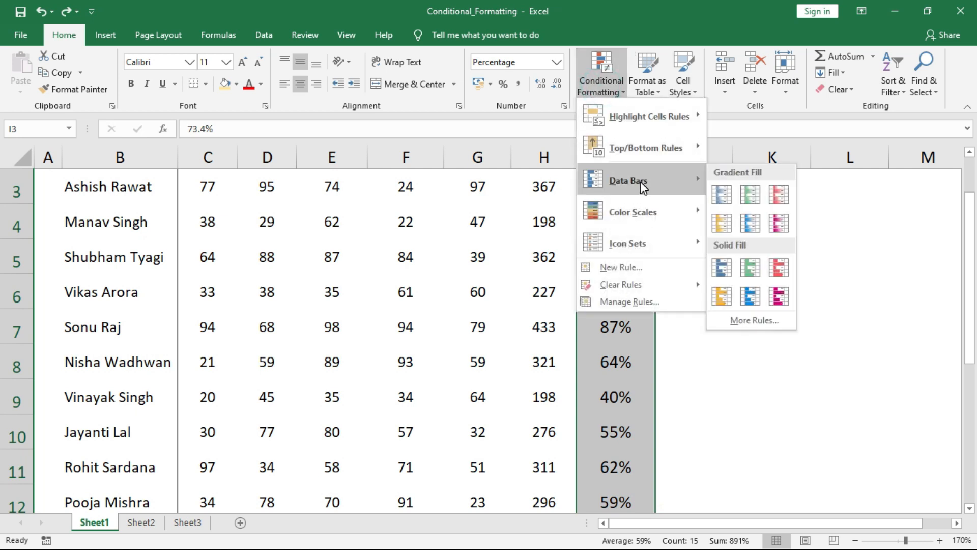
{"action": "left_click", "coordinate": [751, 194]}
{"action": "left_click_drag", "start_coordinate": [970, 352], "coordinate": [967, 306]}
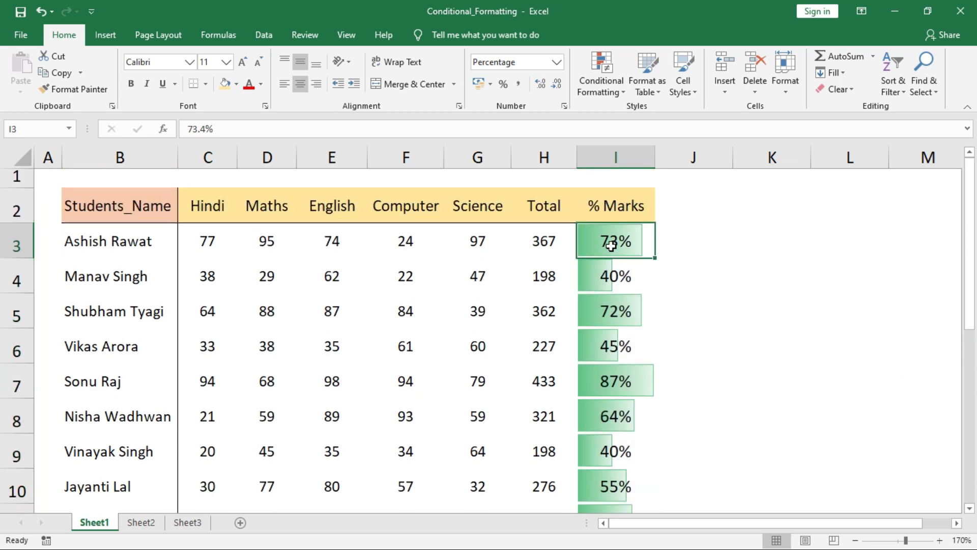
{"action": "left_click_drag", "start_coordinate": [967, 261], "coordinate": [966, 352]}
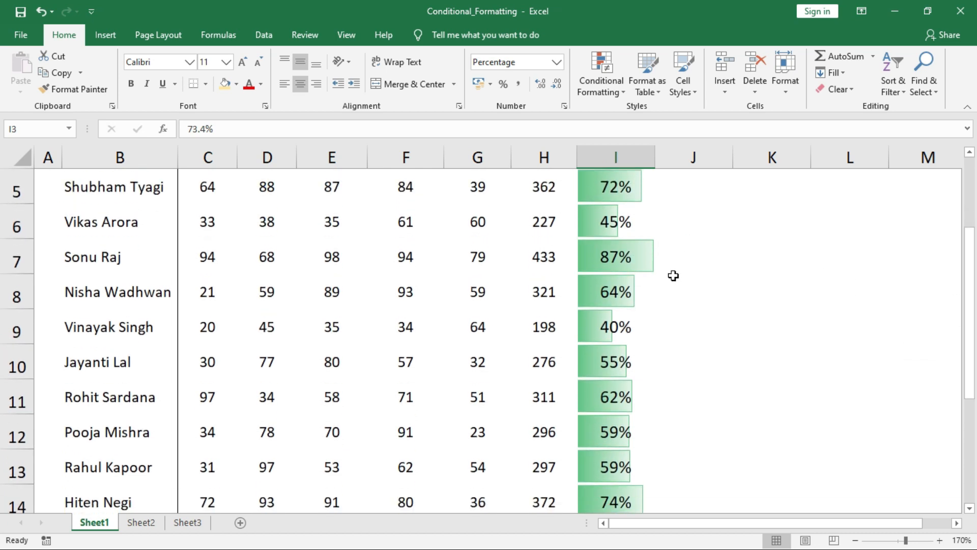
{"action": "left_click", "coordinate": [601, 331]}
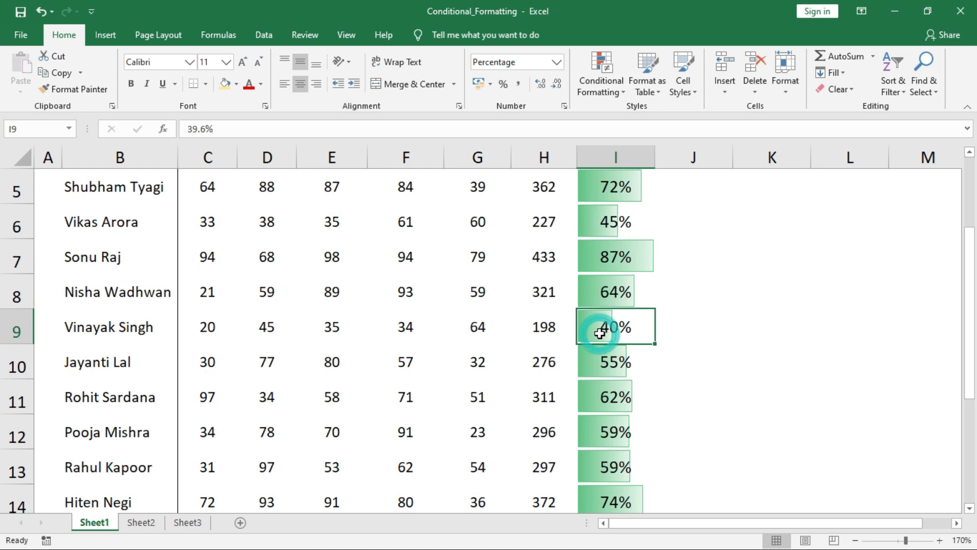
{"action": "left_click_drag", "start_coordinate": [969, 392], "coordinate": [967, 371]}
{"action": "left_click", "coordinate": [631, 218]}
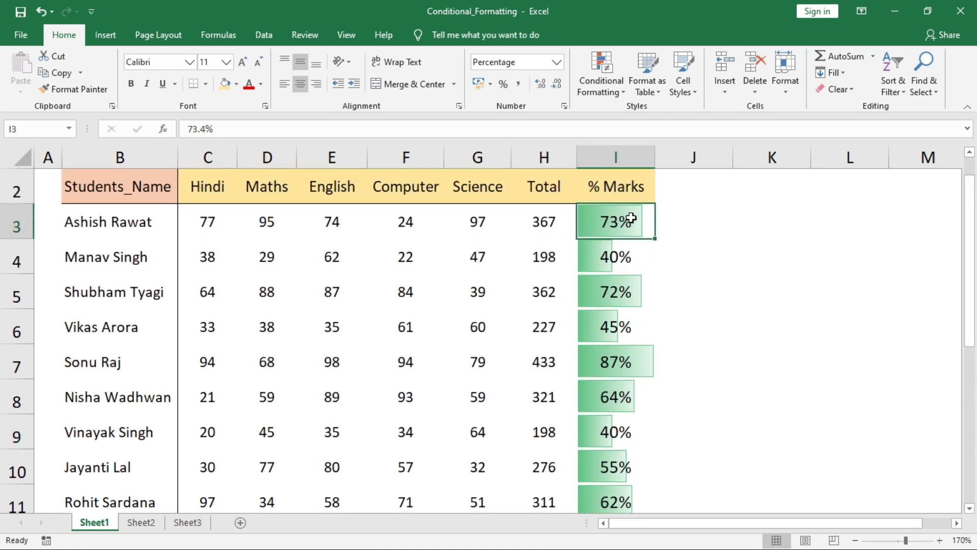
{"action": "key", "text": "ctrl+z"}
{"action": "left_click", "coordinate": [601, 93]}
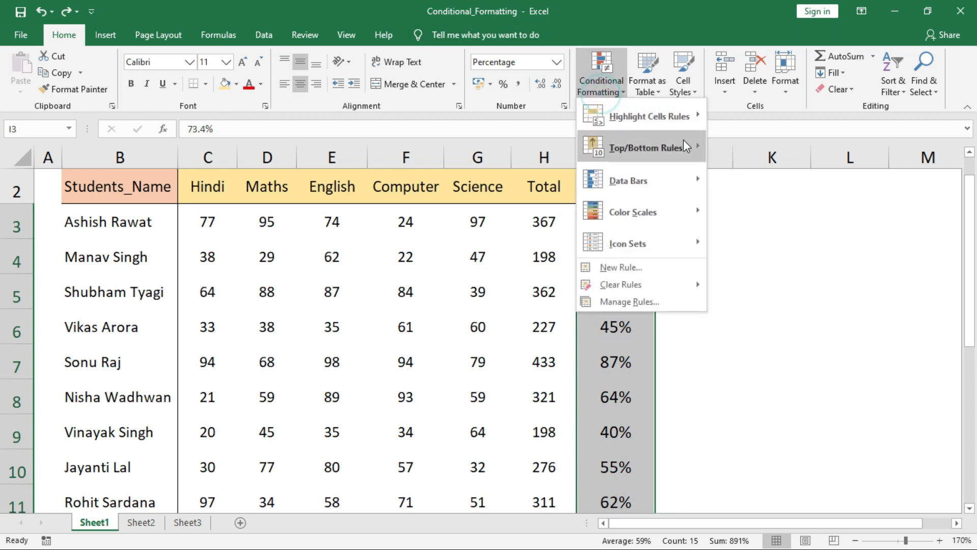
{"action": "mouse_move", "coordinate": [673, 181]}
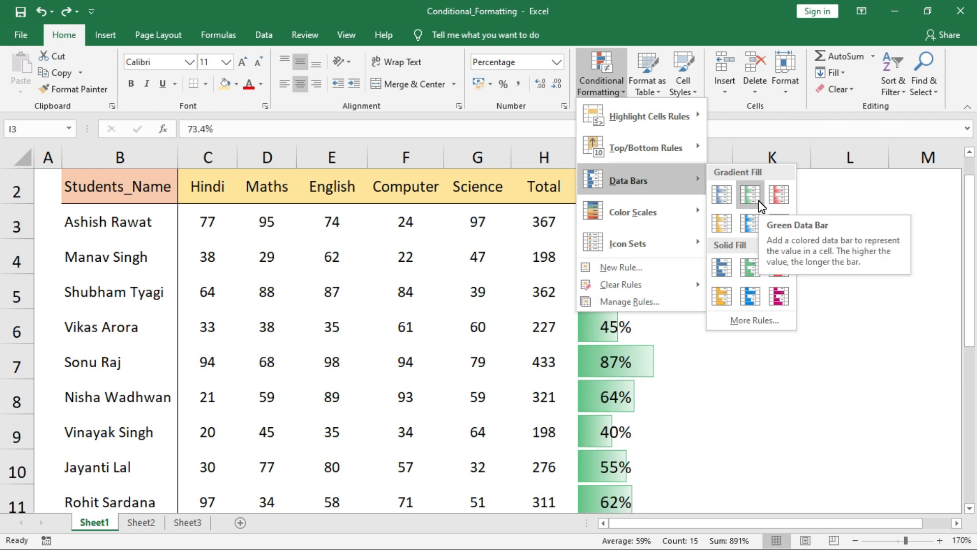
{"action": "left_click", "coordinate": [729, 294]}
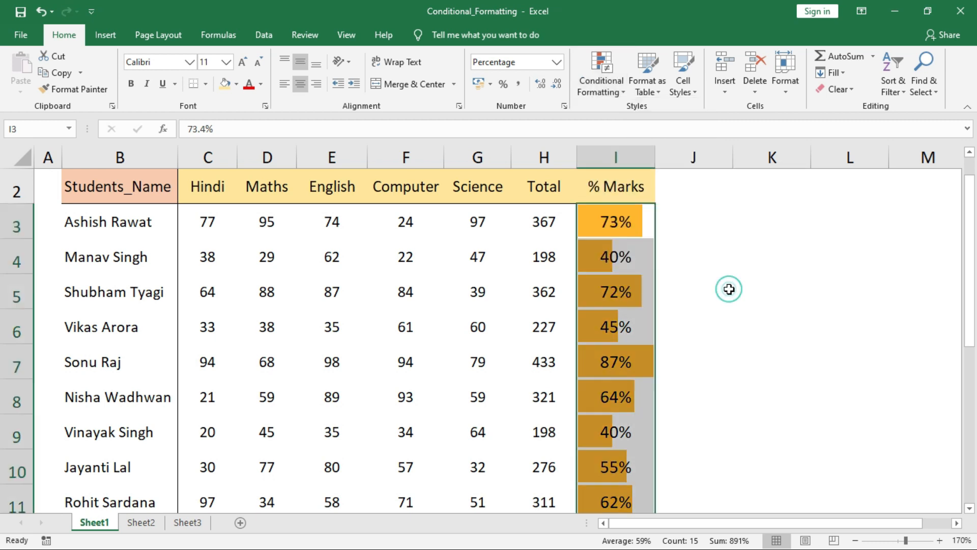
{"action": "key", "text": "ctrl+z"}
{"action": "left_click", "coordinate": [603, 84]}
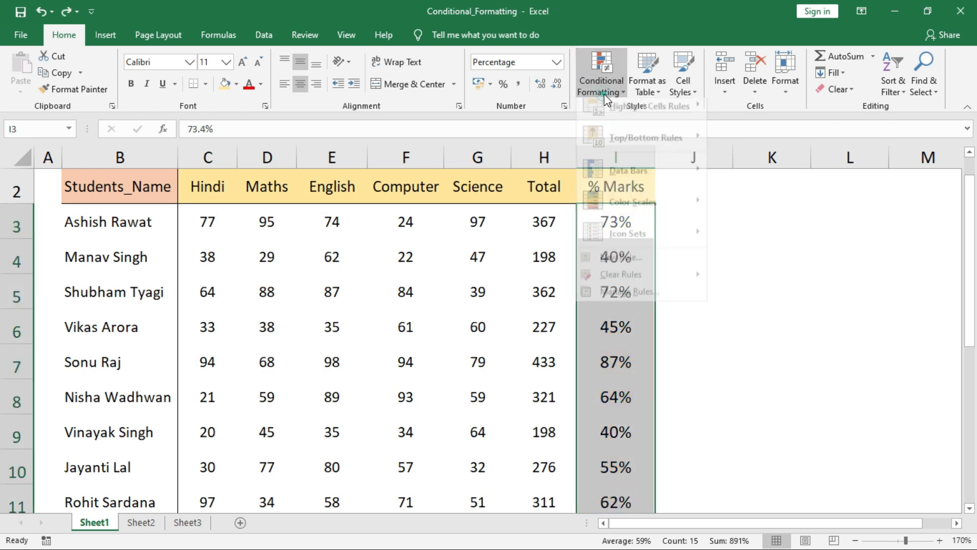
Apply the Red-Yellow-Green color scale to the % Marks values in column I
{"action": "mouse_move", "coordinate": [676, 231]}
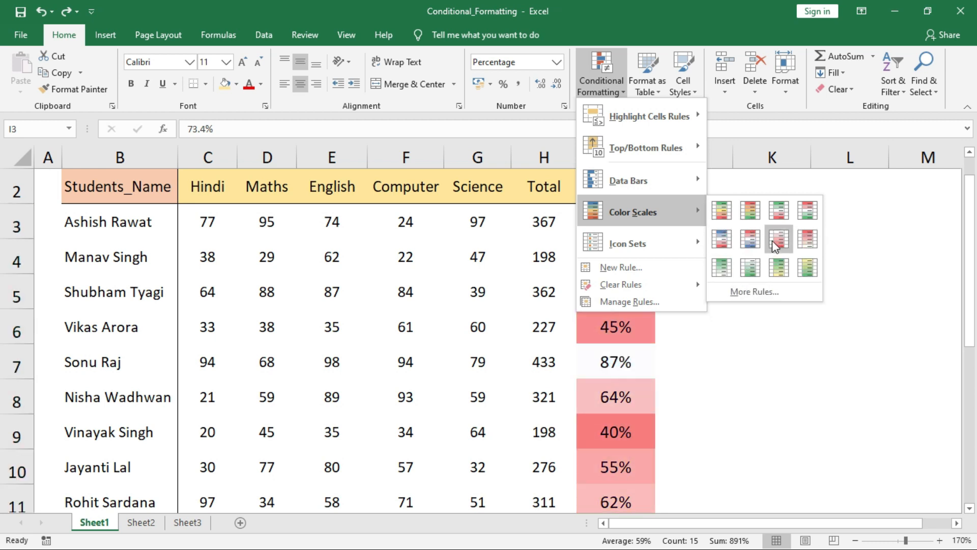
{"action": "left_click", "coordinate": [750, 210]}
{"action": "mouse_move", "coordinate": [974, 273]}
{"action": "left_mouse_down"}
{"action": "mouse_move", "coordinate": [970, 307]}
{"action": "mouse_move", "coordinate": [972, 264]}
{"action": "left_mouse_up"}
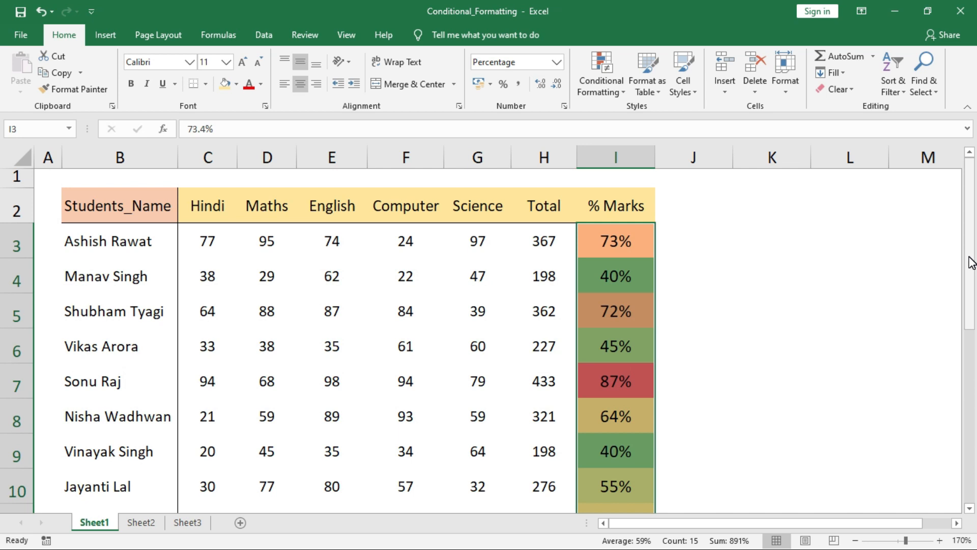
{"action": "left_click", "coordinate": [606, 86]}
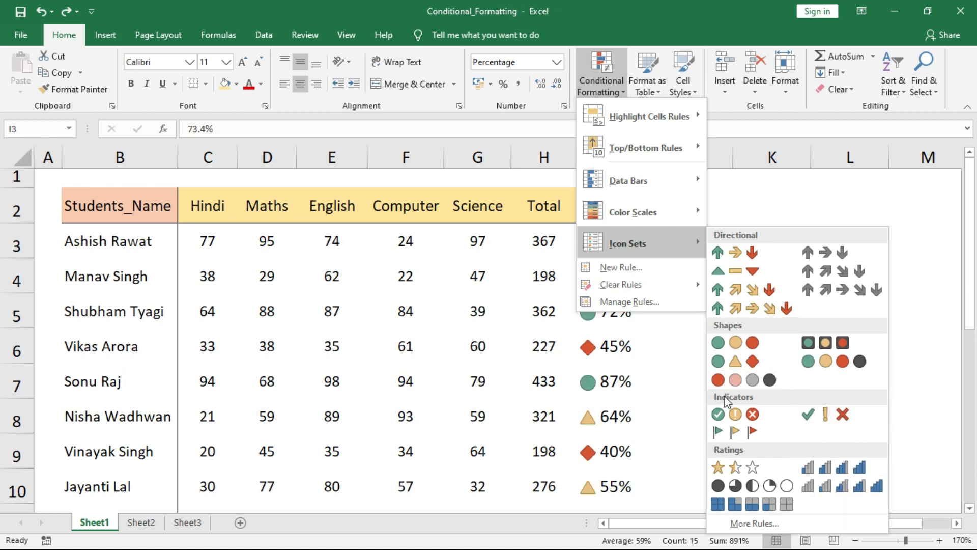
Apply the Ratings > 3 Stars icon set to the % Marks values
{"action": "left_click", "coordinate": [751, 468]}
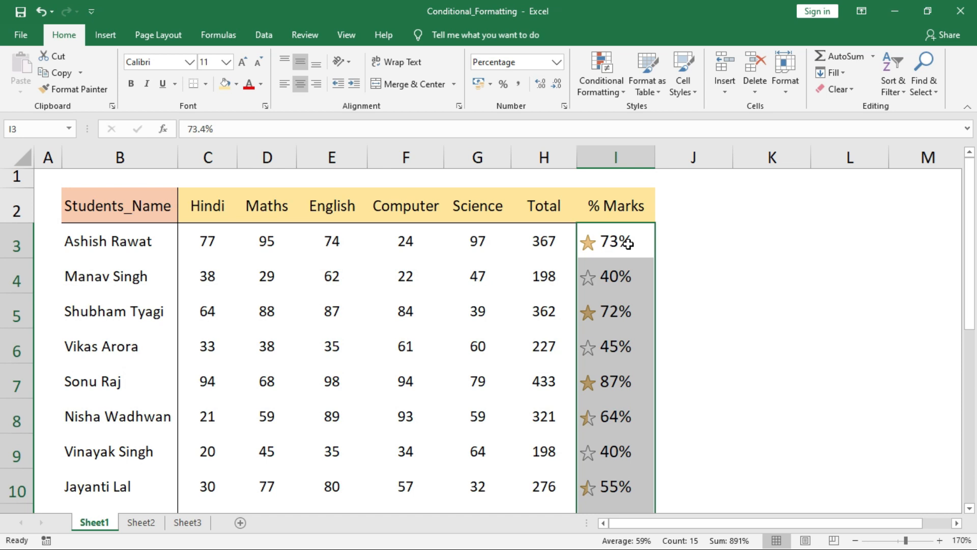
Draft a 3-Color Scale new formatting rule, cancel it unsaved, and select cell H3
{"action": "left_click", "coordinate": [591, 81]}
{"action": "left_click", "coordinate": [661, 275]}
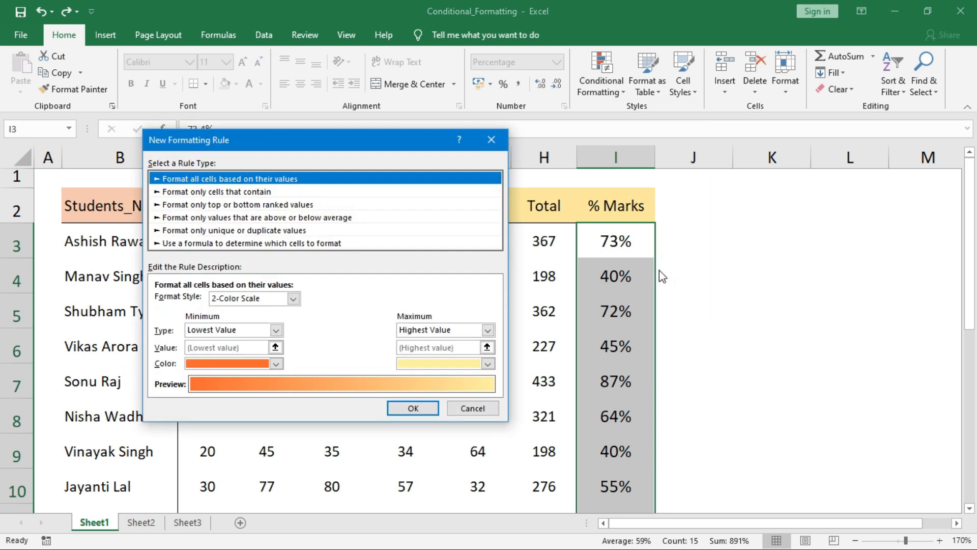
{"action": "left_click_drag", "start_coordinate": [269, 142], "coordinate": [334, 203]}
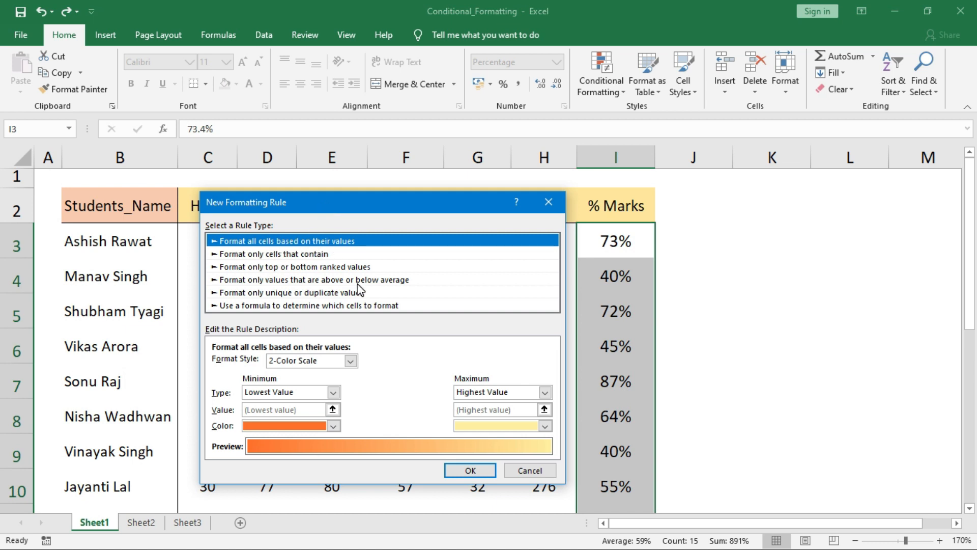
{"action": "left_click", "coordinate": [350, 361]}
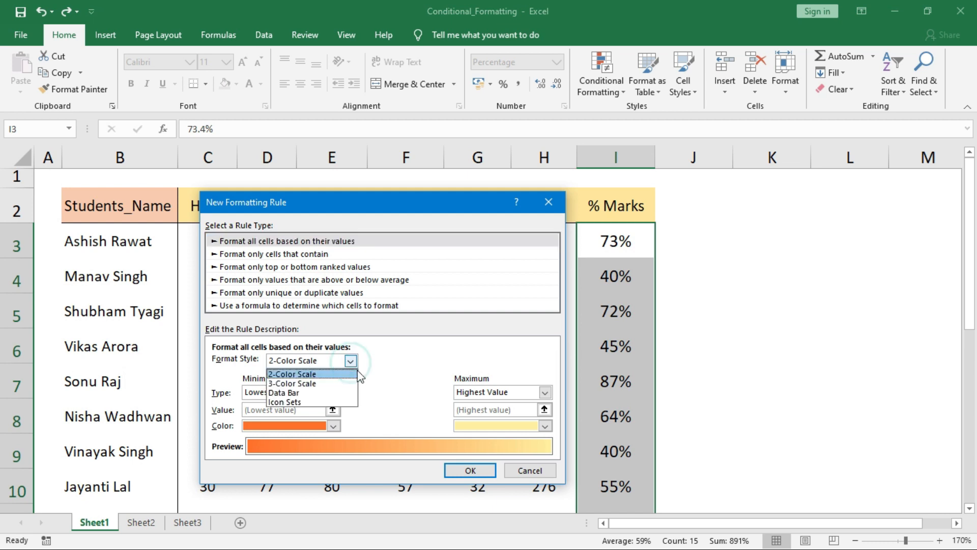
{"action": "left_click", "coordinate": [313, 383]}
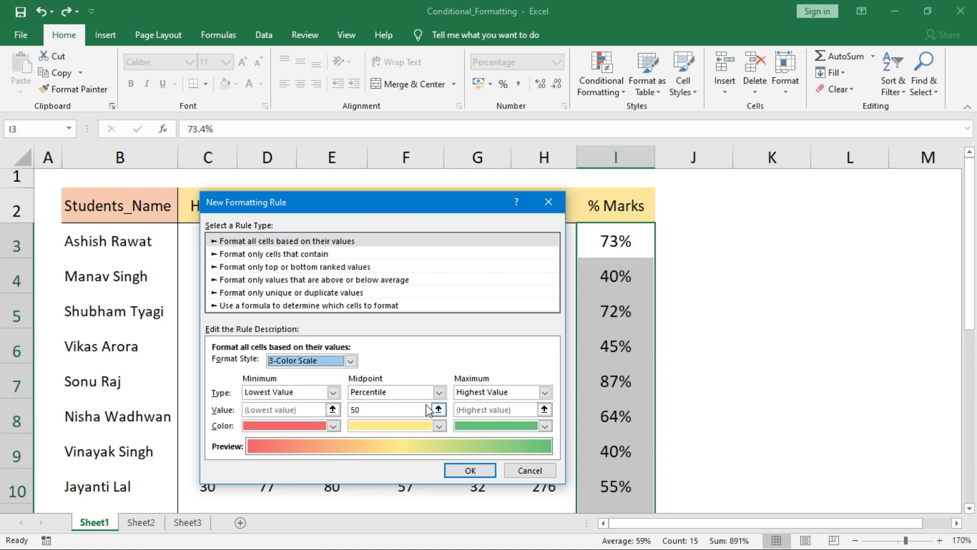
{"action": "left_click", "coordinate": [333, 393]}
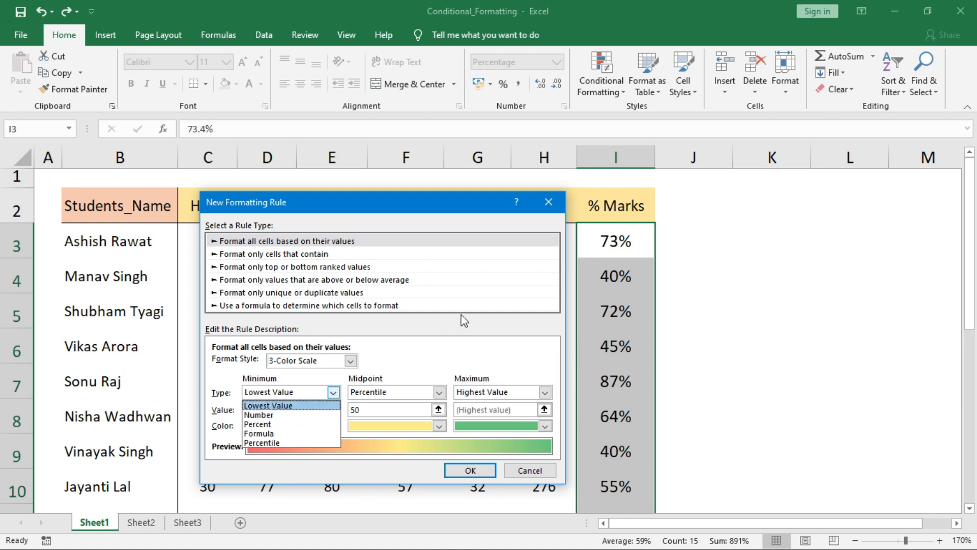
{"action": "key", "text": "Escape"}
{"action": "key", "text": "Escape"}
{"action": "left_click", "coordinate": [617, 246]}
{"action": "left_click", "coordinate": [535, 240]}
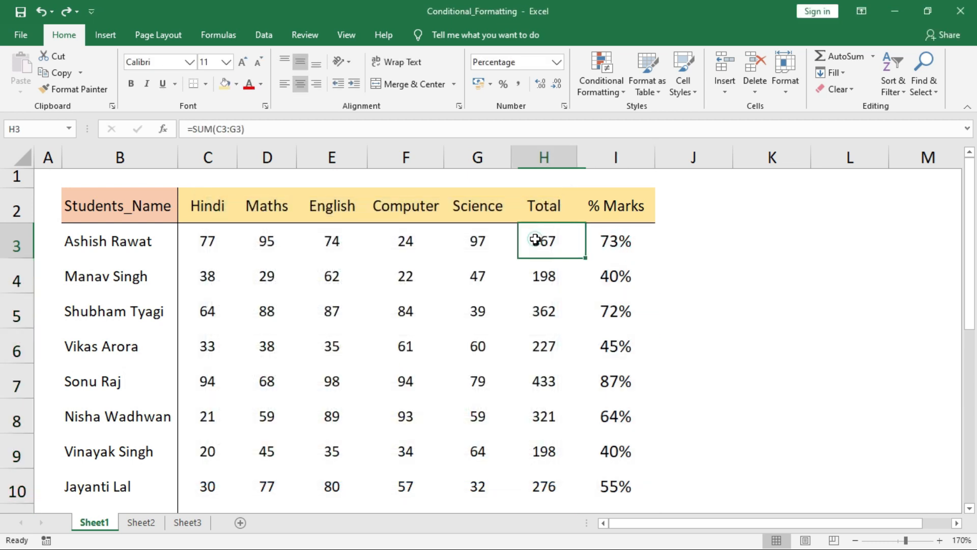
Start a 3-Color Scale rule for H3:H17 with Minimum, Midpoint and Maximum types set to Number
{"action": "key", "text": "ctrl+shift+Down"}
{"action": "left_click", "coordinate": [599, 84]}
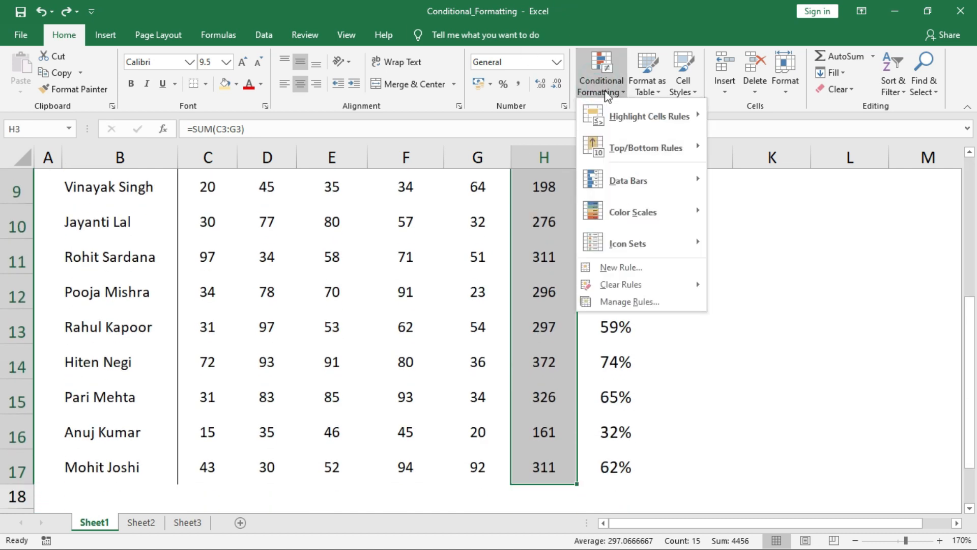
{"action": "left_click", "coordinate": [615, 268]}
{"action": "left_click_drag", "start_coordinate": [345, 209], "coordinate": [264, 197]}
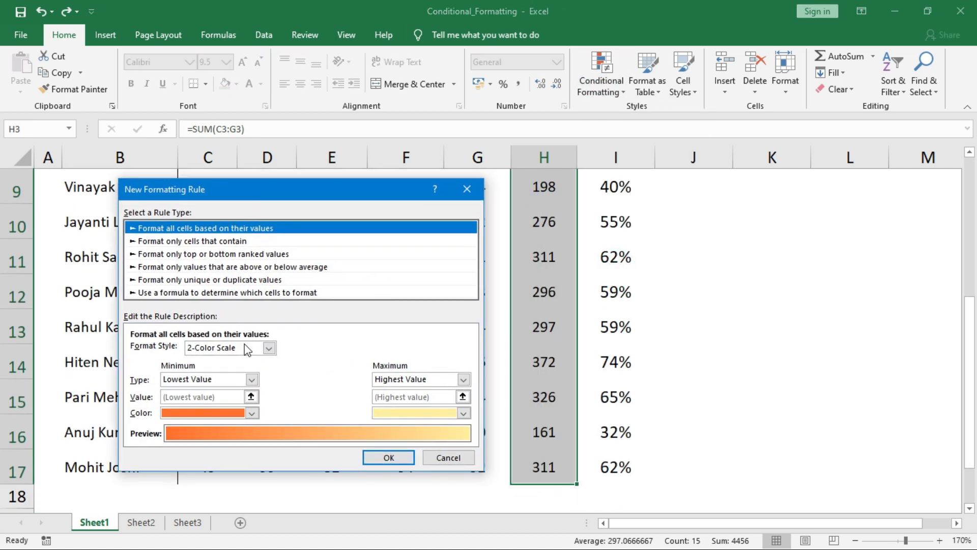
{"action": "left_click", "coordinate": [268, 348]}
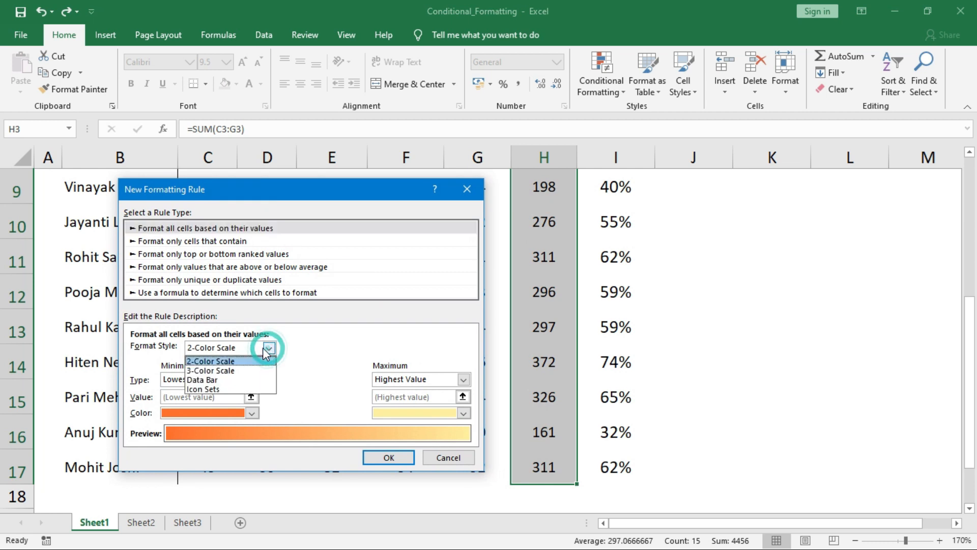
{"action": "left_click", "coordinate": [234, 370]}
{"action": "left_click", "coordinate": [251, 380]}
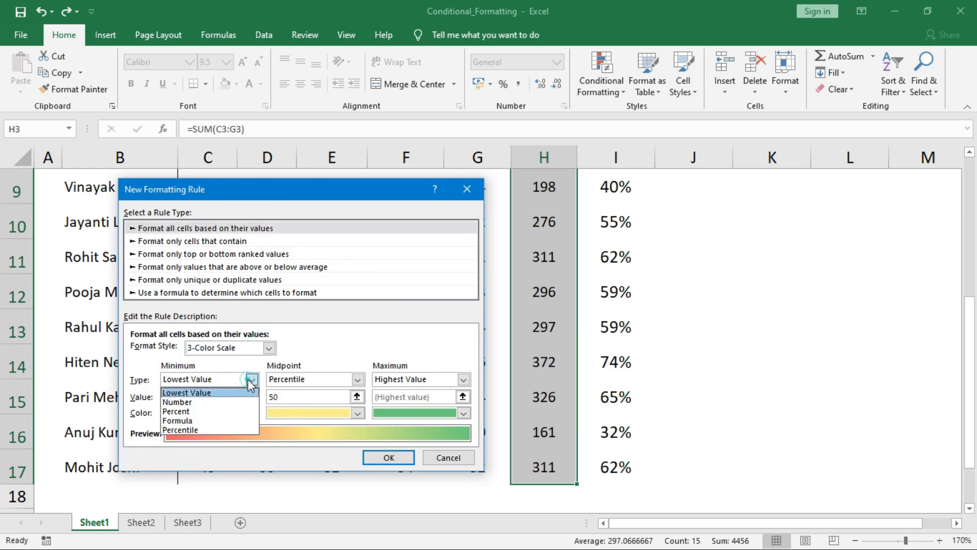
{"action": "left_click", "coordinate": [201, 402]}
{"action": "left_click", "coordinate": [357, 379]}
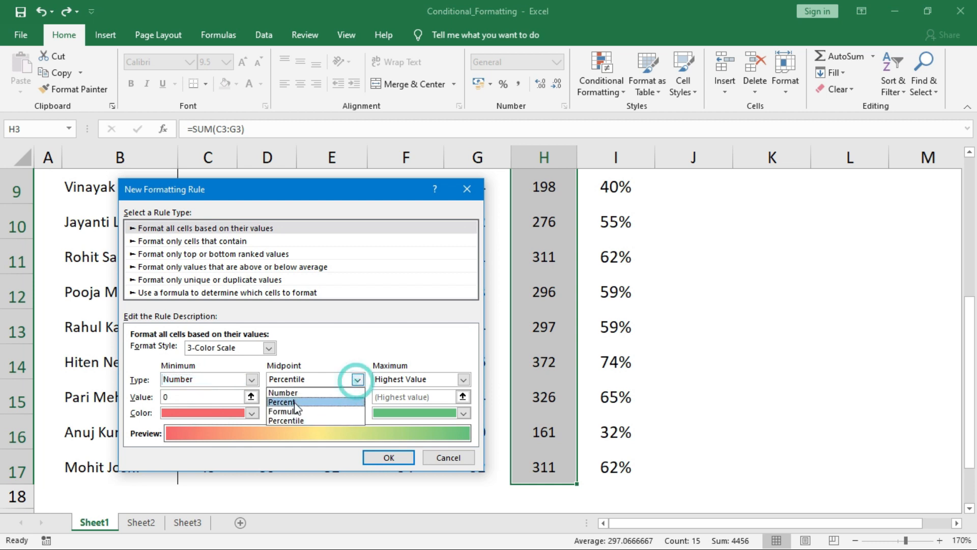
{"action": "left_click", "coordinate": [298, 393]}
{"action": "left_click", "coordinate": [463, 379]}
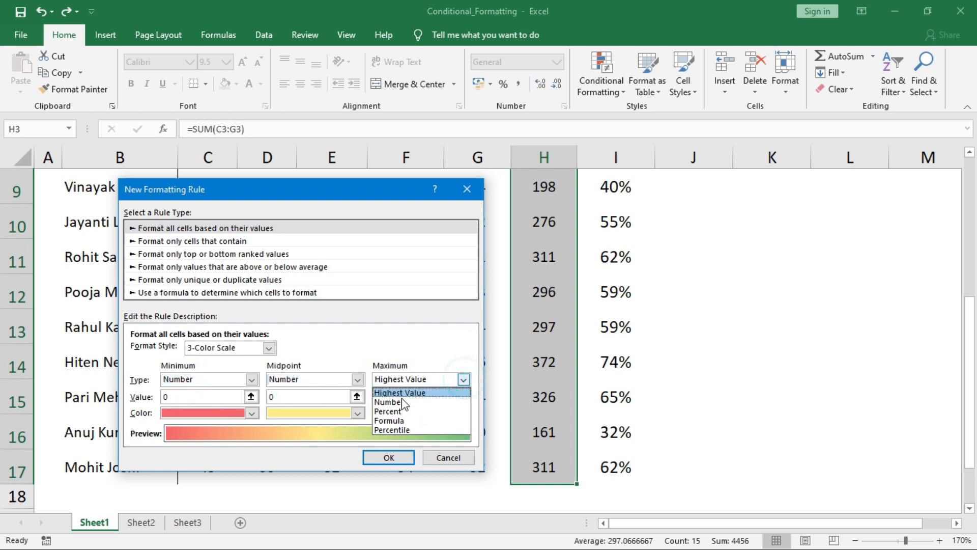
{"action": "left_click", "coordinate": [402, 402]}
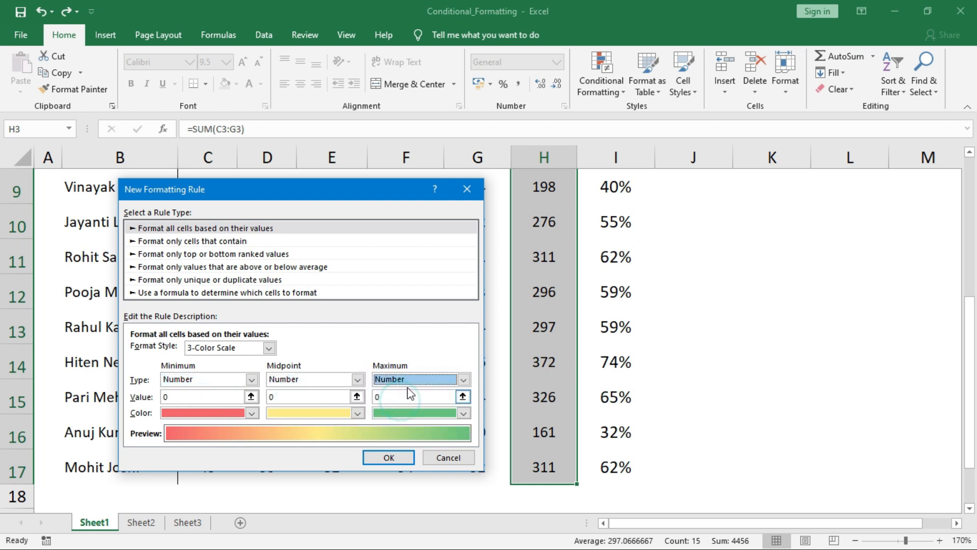
Enter values 250, 350 and 450 for the scale and apply it to Total
{"action": "left_click", "coordinate": [165, 395]}
{"action": "double_click", "coordinate": [377, 397]}
{"action": "type", "text": "45"}
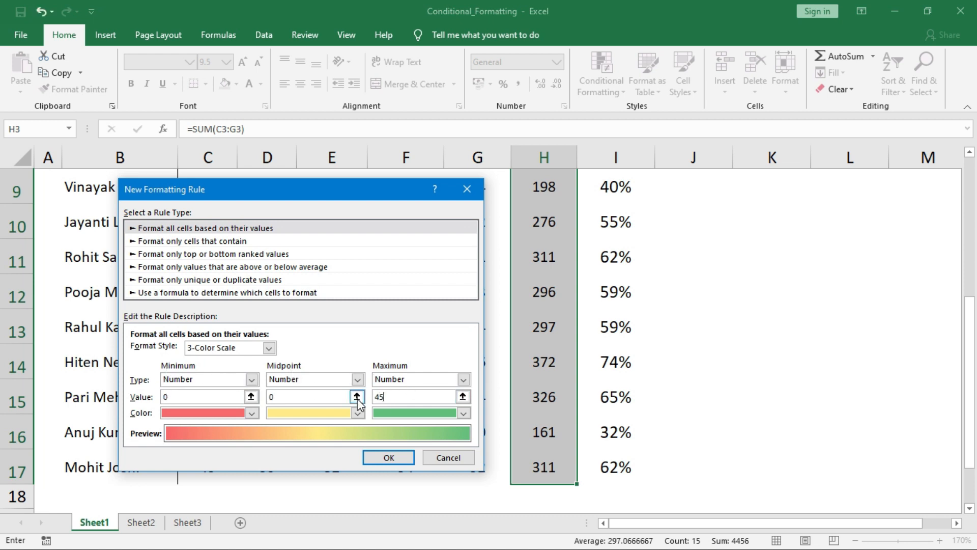
{"action": "type", "text": "0"}
{"action": "double_click", "coordinate": [285, 396]}
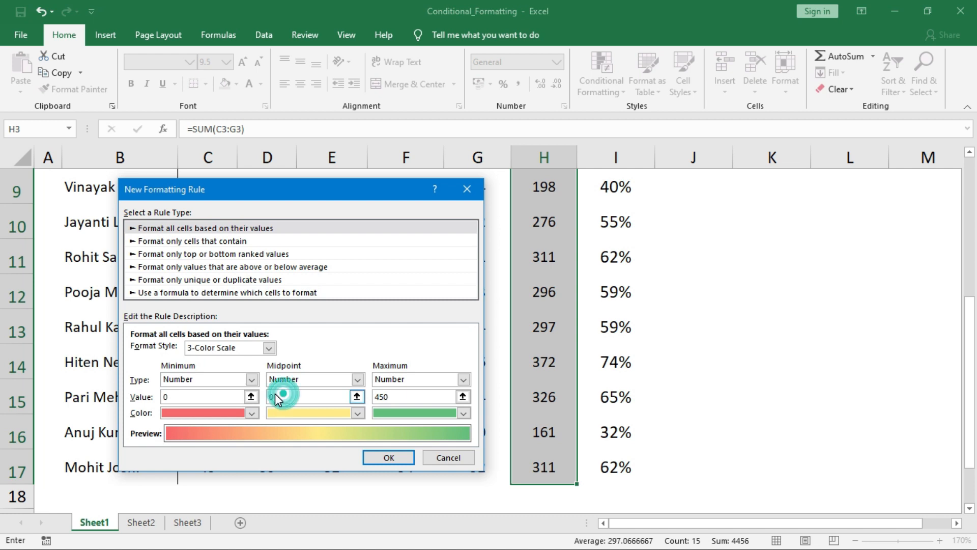
{"action": "type", "text": "350"}
{"action": "left_click_drag", "start_coordinate": [190, 397], "coordinate": [158, 397]}
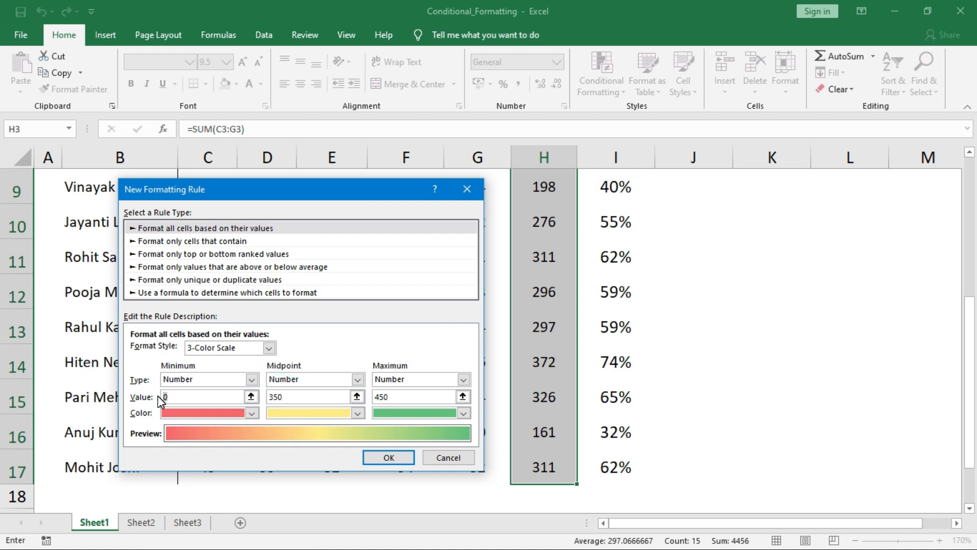
{"action": "type", "text": "250"}
{"action": "left_click", "coordinate": [387, 457]}
{"action": "left_click_drag", "start_coordinate": [969, 405], "coordinate": [969, 244]}
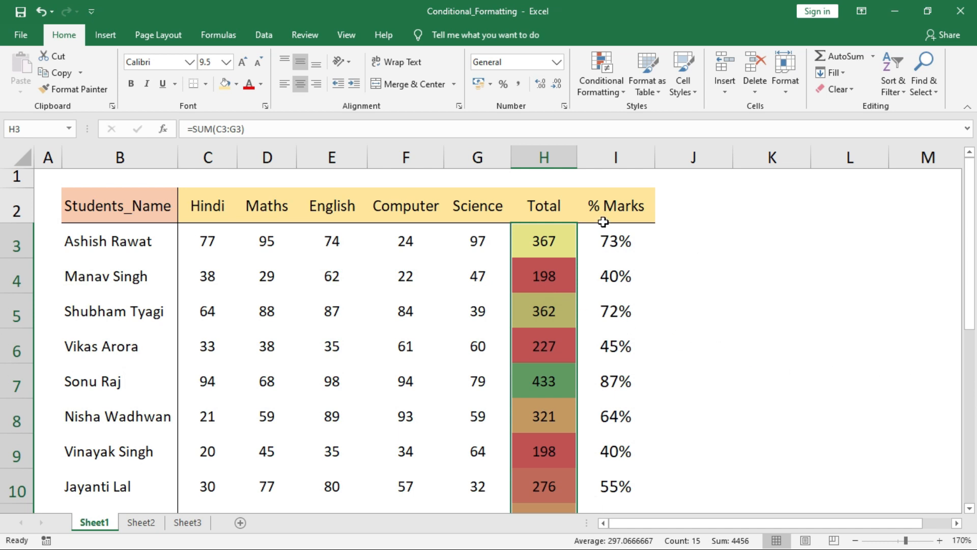
{"action": "left_click", "coordinate": [599, 86]}
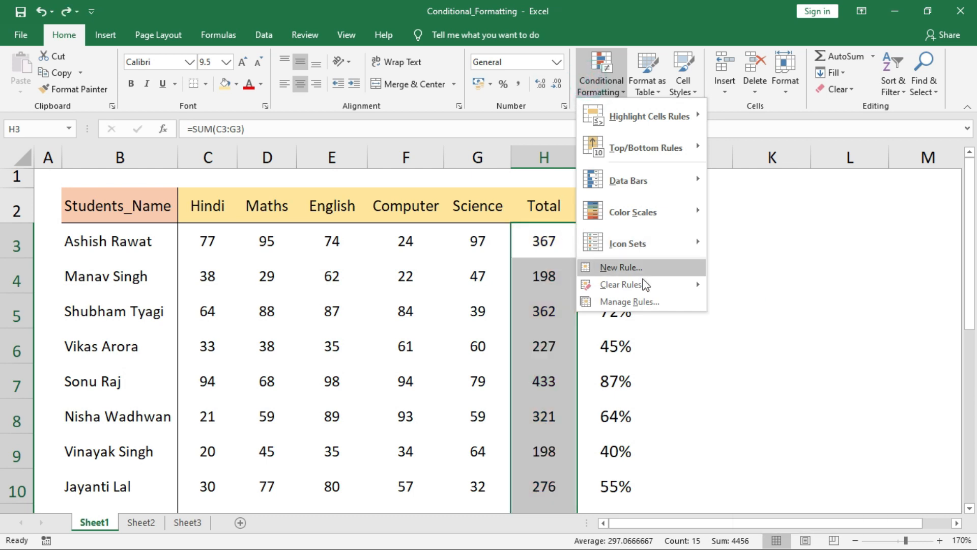
Start a Data Bar rule with Number as both minimum and maximum types
{"action": "left_click", "coordinate": [639, 267]}
{"action": "left_click_drag", "start_coordinate": [280, 236], "coordinate": [322, 199]}
{"action": "left_click", "coordinate": [238, 360]}
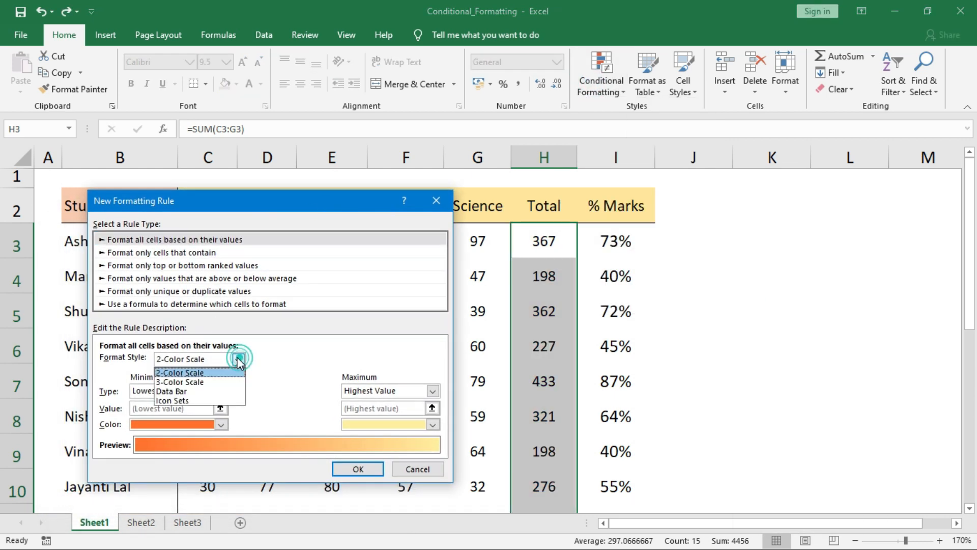
{"action": "left_click", "coordinate": [236, 388]}
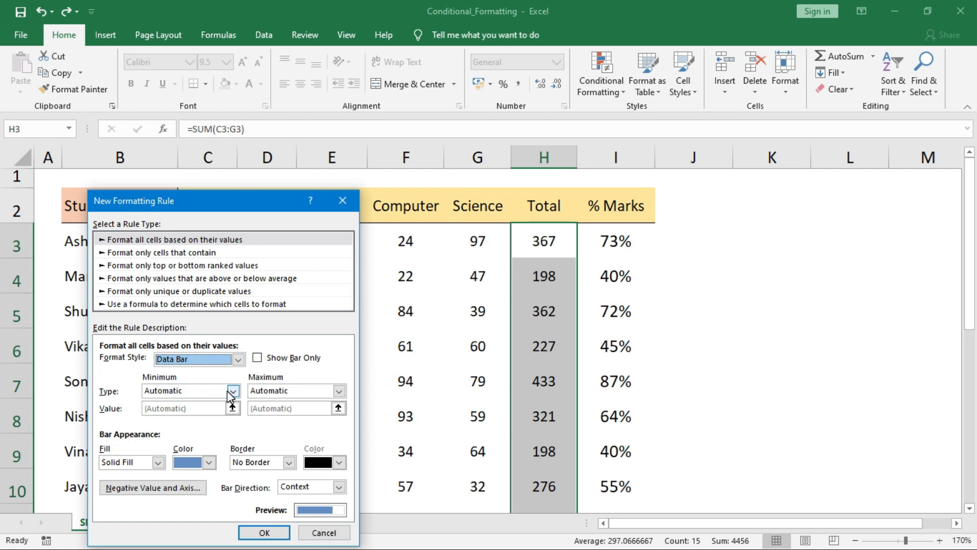
{"action": "left_click", "coordinate": [233, 390]}
{"action": "left_click", "coordinate": [162, 414]}
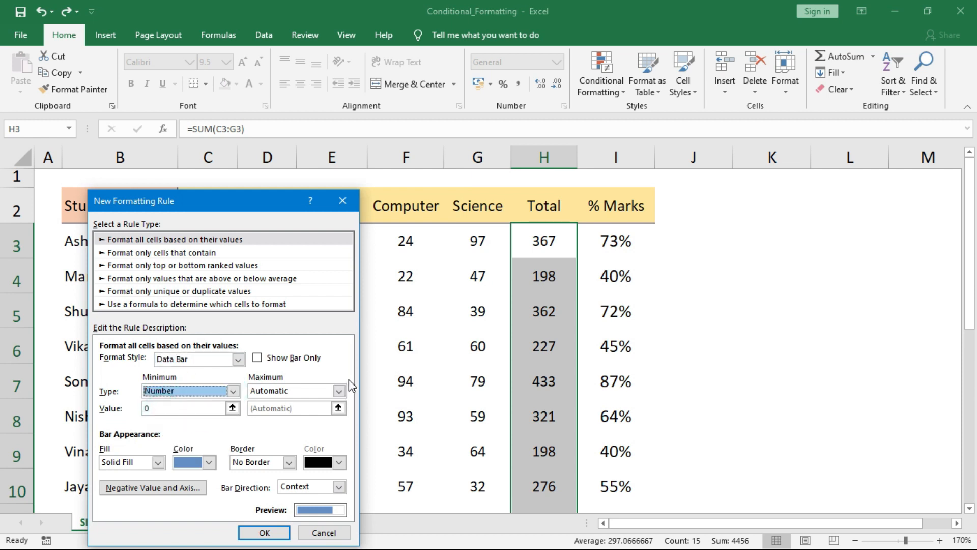
{"action": "left_click", "coordinate": [339, 390]}
{"action": "left_click", "coordinate": [280, 413]}
Set the data bar range from 250 to 450, keep the blue fill, and apply it
{"action": "left_click", "coordinate": [269, 408]}
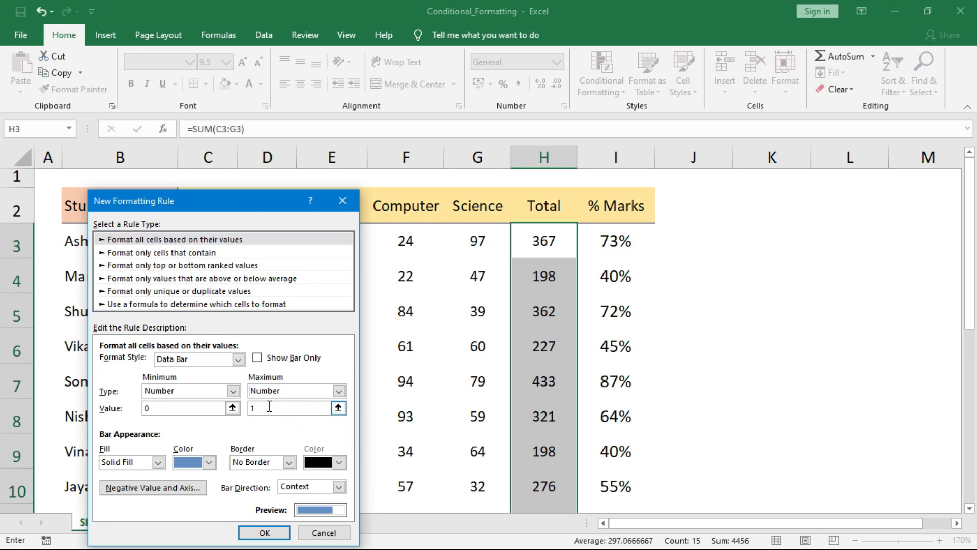
{"action": "type", "text": "450"}
{"action": "left_click", "coordinate": [181, 408]}
{"action": "type", "text": "250"}
{"action": "left_click", "coordinate": [209, 462]}
{"action": "left_click", "coordinate": [210, 462]}
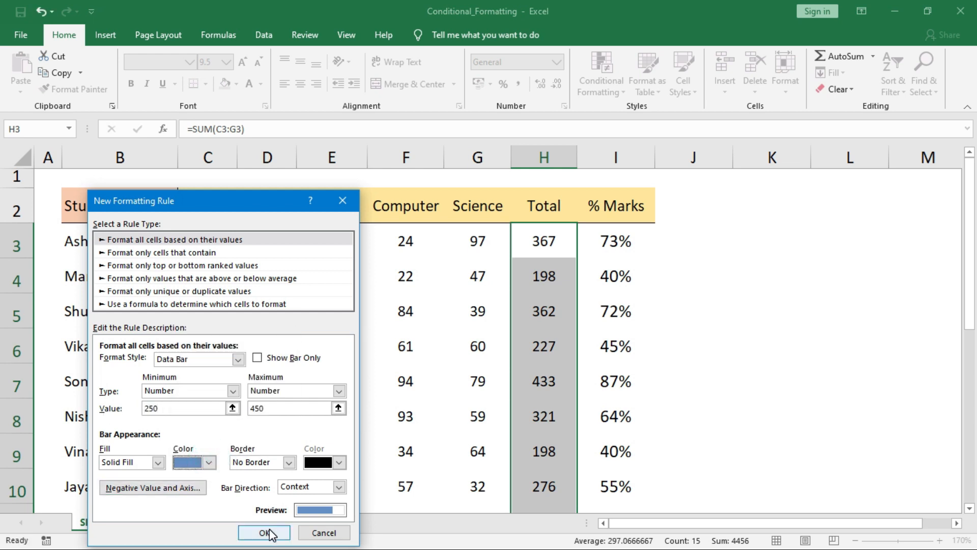
{"action": "left_click", "coordinate": [264, 532]}
{"action": "left_click_drag", "start_coordinate": [967, 159], "coordinate": [975, 206]}
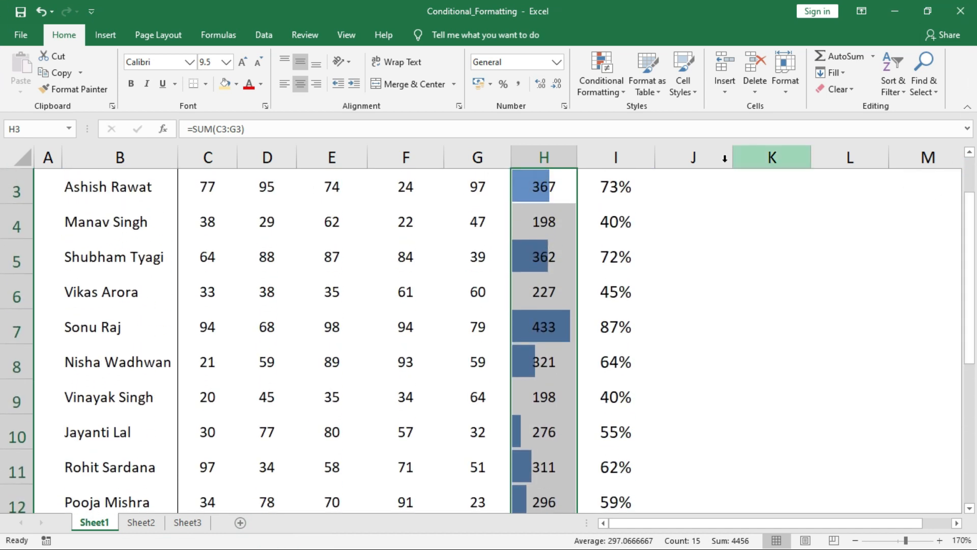
{"action": "left_click", "coordinate": [601, 82]}
Select the Total and % Marks range H3:I17
{"action": "mouse_move", "coordinate": [631, 284]}
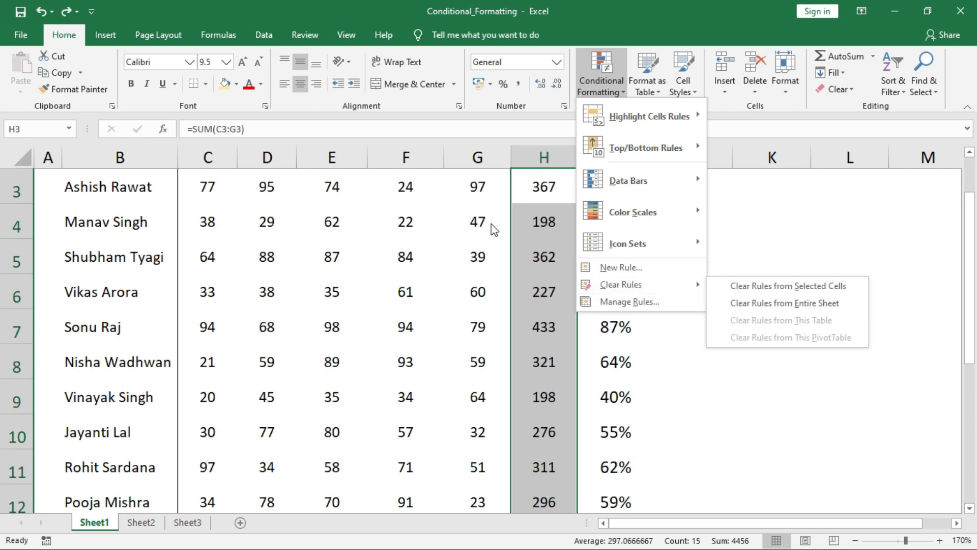
{"action": "left_click", "coordinate": [518, 224]}
{"action": "scroll", "coordinate": [519, 225], "scroll_direction": "up", "scroll_amount": 1}
{"action": "left_click", "coordinate": [520, 224]}
{"action": "key", "text": "ctrl+shift+Down"}
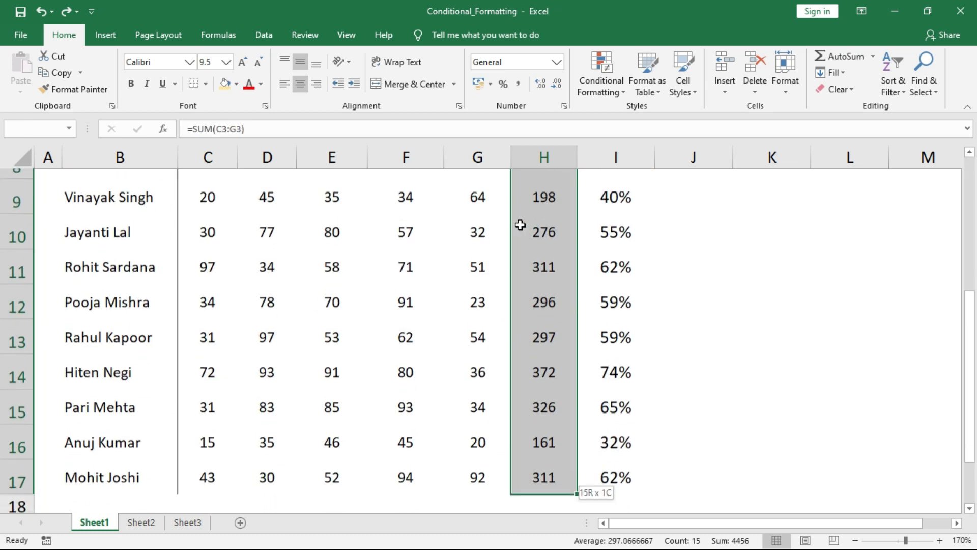
{"action": "key", "text": "ctrl+shift+Right"}
Highlight values greater than 216.661 with Light Red Fill with Dark Red Text
{"action": "left_click", "coordinate": [600, 77]}
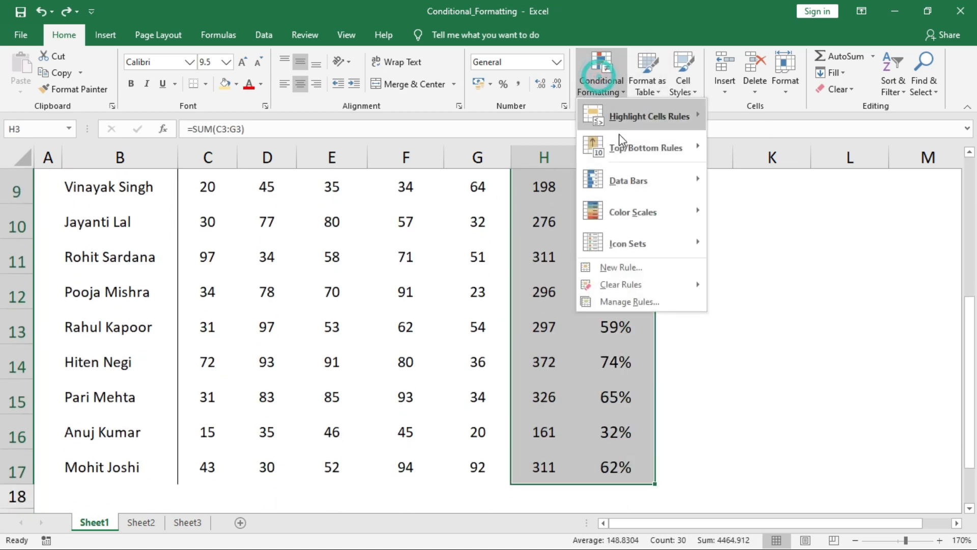
{"action": "left_click", "coordinate": [636, 122]}
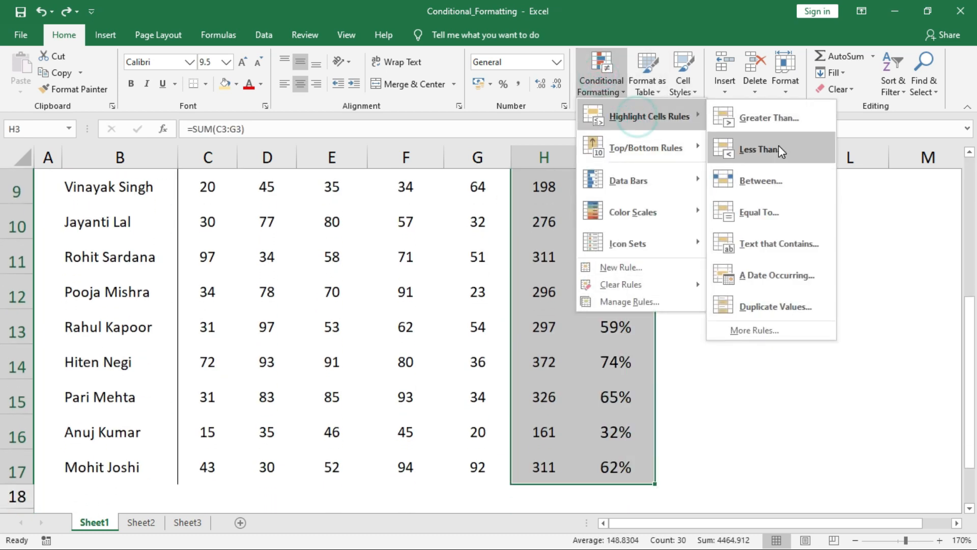
{"action": "left_click", "coordinate": [769, 120]}
{"action": "left_click", "coordinate": [300, 402]}
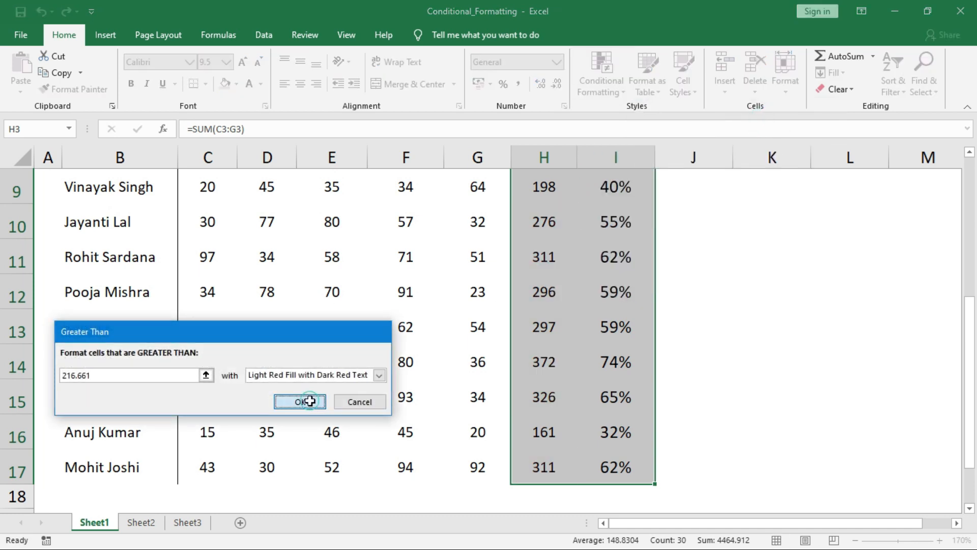
{"action": "scroll", "coordinate": [611, 240], "scroll_direction": "up", "scroll_amount": 3}
{"action": "left_click", "coordinate": [613, 240]}
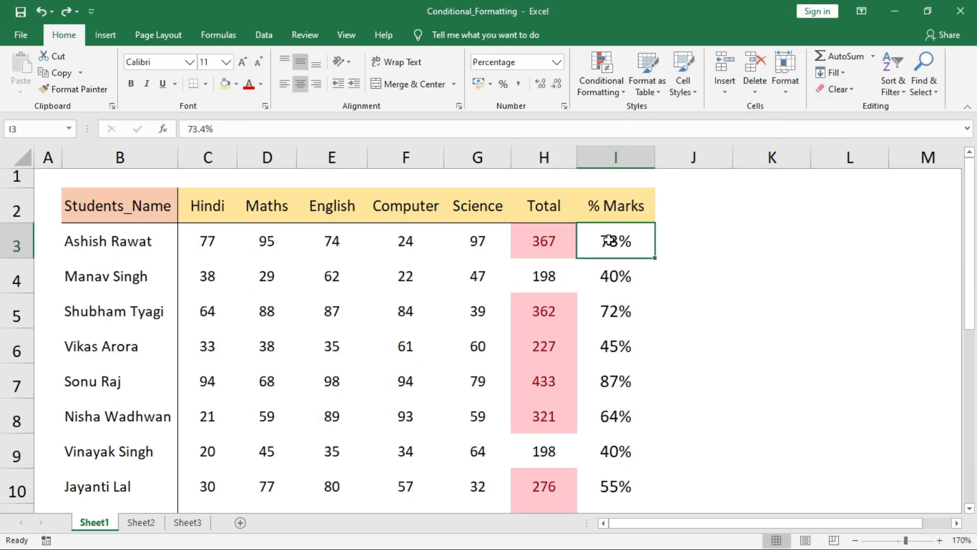
Review the existing rules in the Conditional Formatting Rules Manager
{"action": "left_click", "coordinate": [609, 74]}
{"action": "left_click", "coordinate": [640, 297]}
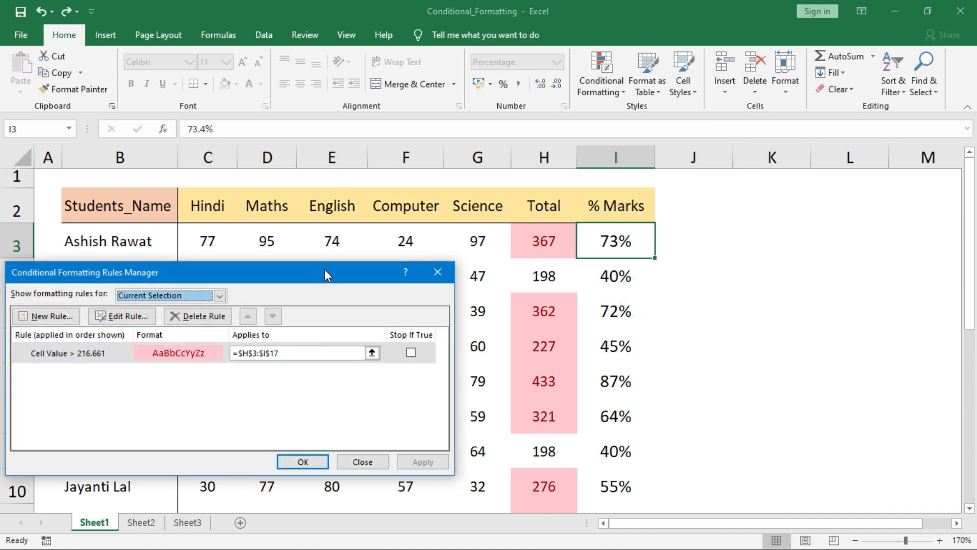
{"action": "left_click_drag", "start_coordinate": [324, 275], "coordinate": [346, 252]}
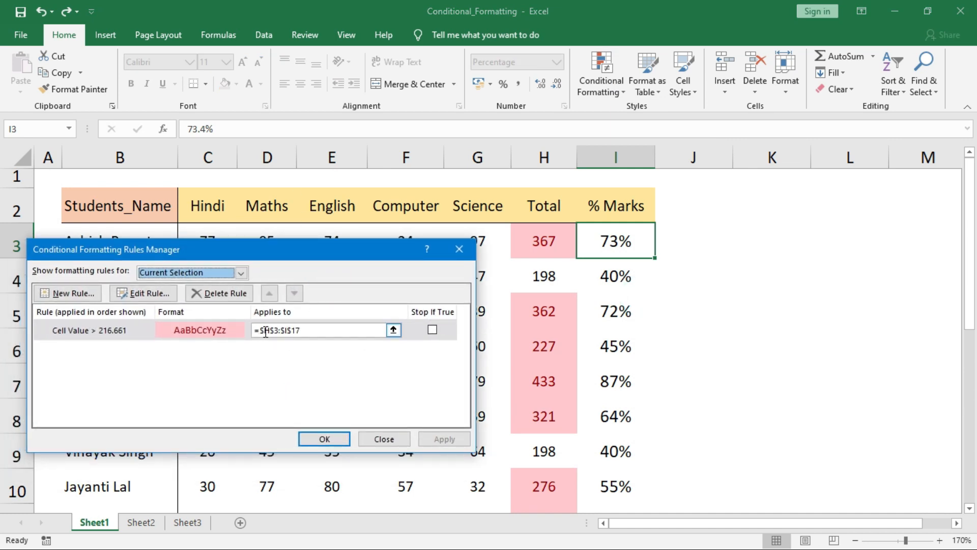
{"action": "left_click", "coordinate": [402, 438]}
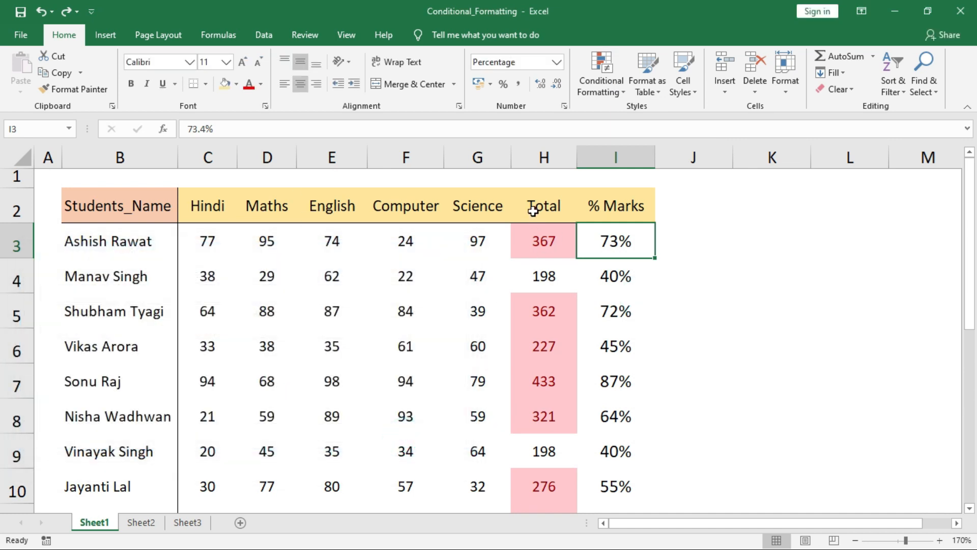
Clear the conditional formatting rules from the Total cells H3:H17
{"action": "left_click", "coordinate": [536, 229]}
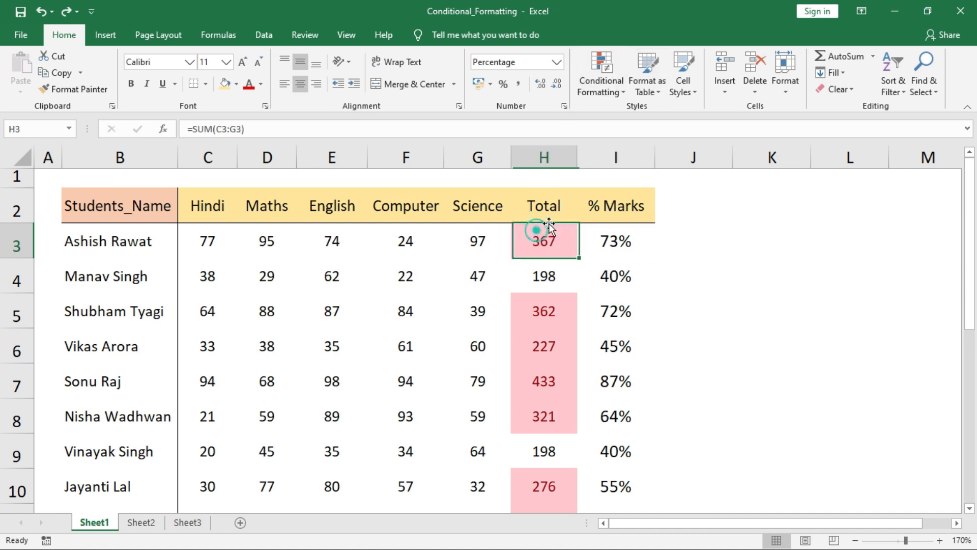
{"action": "key", "text": "ctrl+shift+Down"}
{"action": "left_click", "coordinate": [602, 76]}
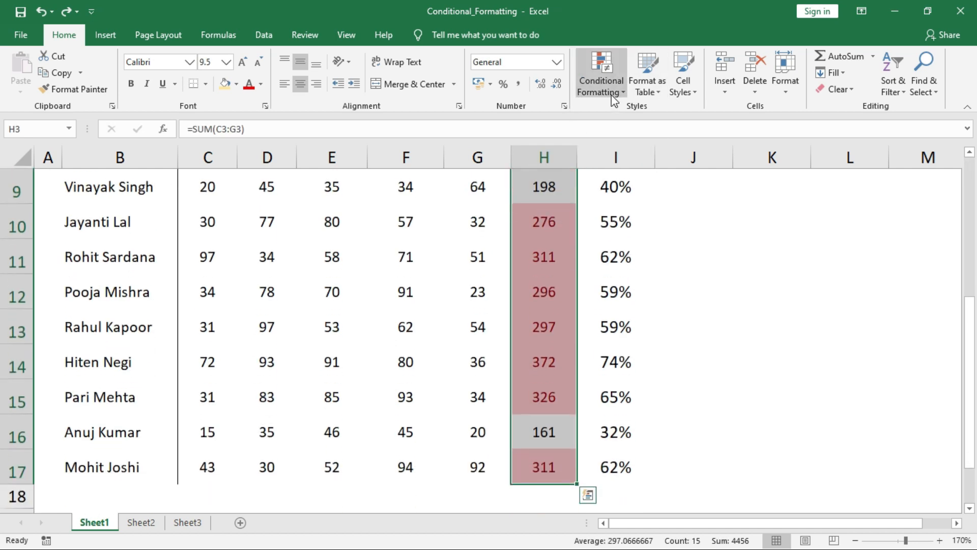
{"action": "mouse_move", "coordinate": [667, 288]}
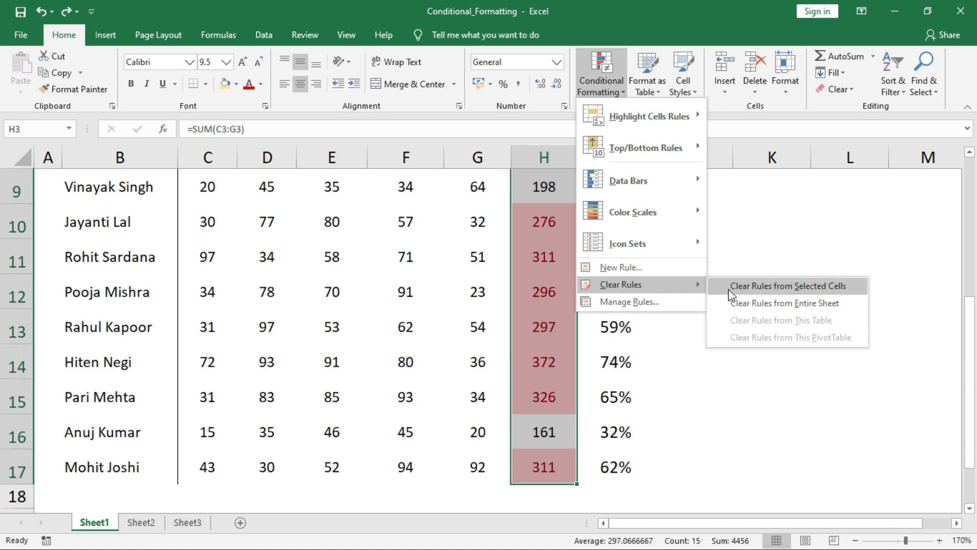
{"action": "left_click", "coordinate": [804, 287]}
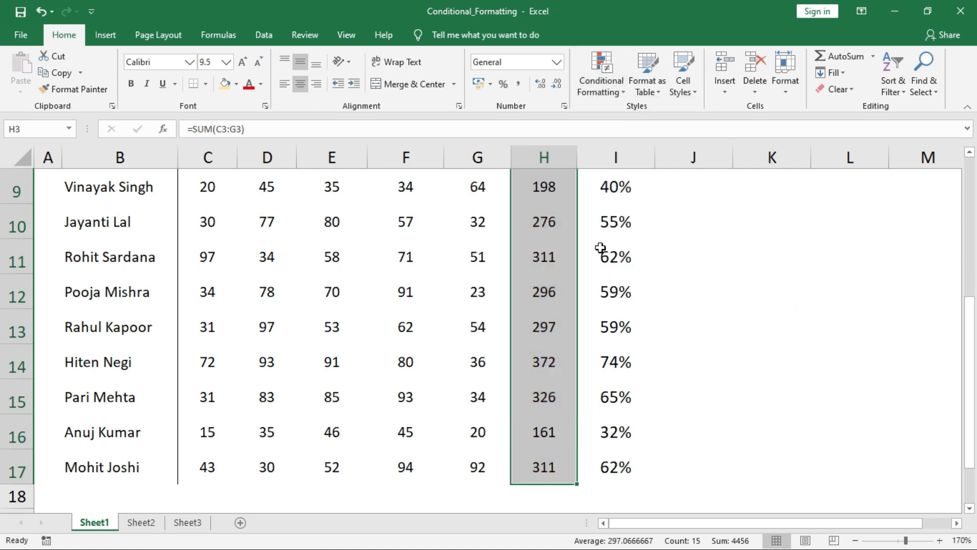
Check the remaining Greater Than rule on % Marks in the Rules Manager
{"action": "left_click", "coordinate": [601, 94]}
{"action": "left_click", "coordinate": [617, 370]}
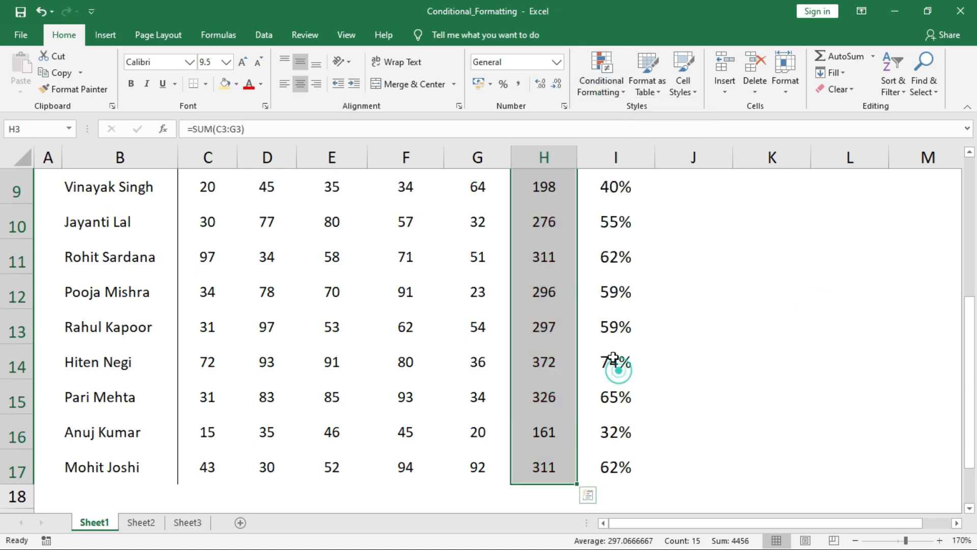
{"action": "left_click", "coordinate": [622, 213]}
{"action": "left_click", "coordinate": [616, 80]}
{"action": "left_click", "coordinate": [629, 294]}
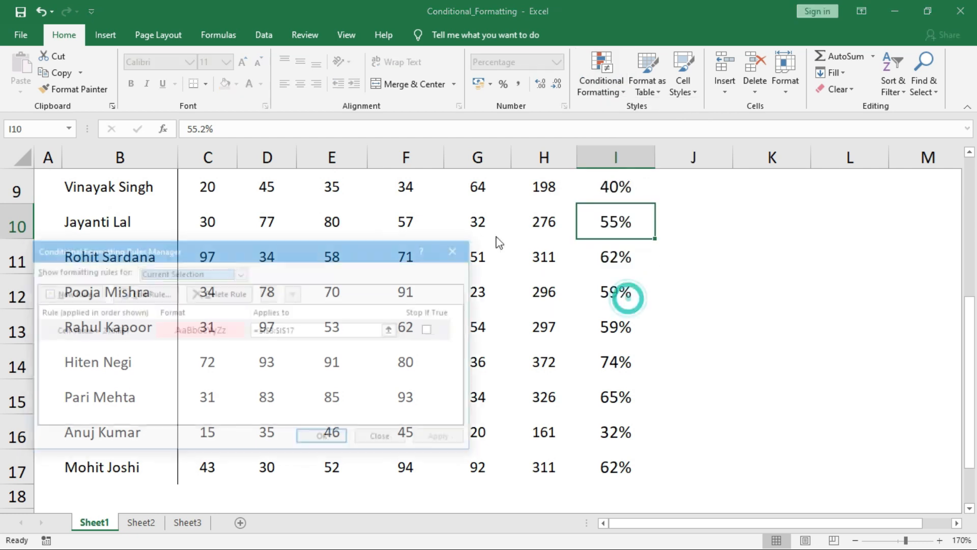
{"action": "left_click", "coordinate": [372, 244]}
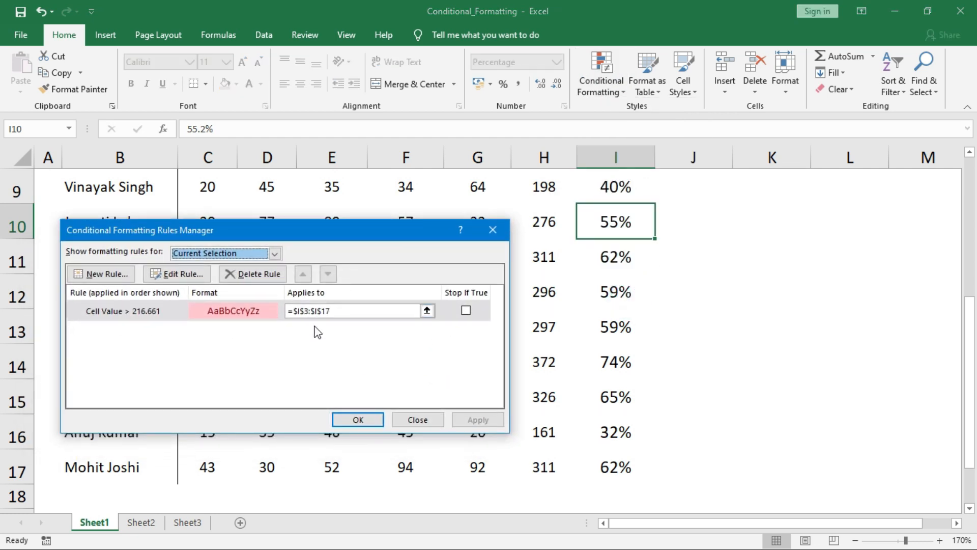
{"action": "left_click", "coordinate": [417, 420]}
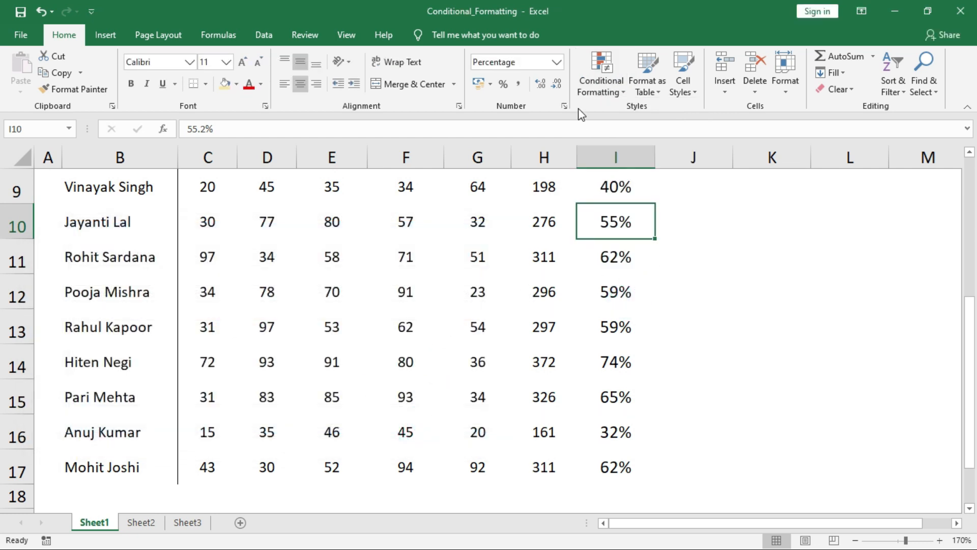
Clear conditional formatting rules from the entire sheet
{"action": "left_click", "coordinate": [774, 283]}
{"action": "left_click", "coordinate": [602, 82]}
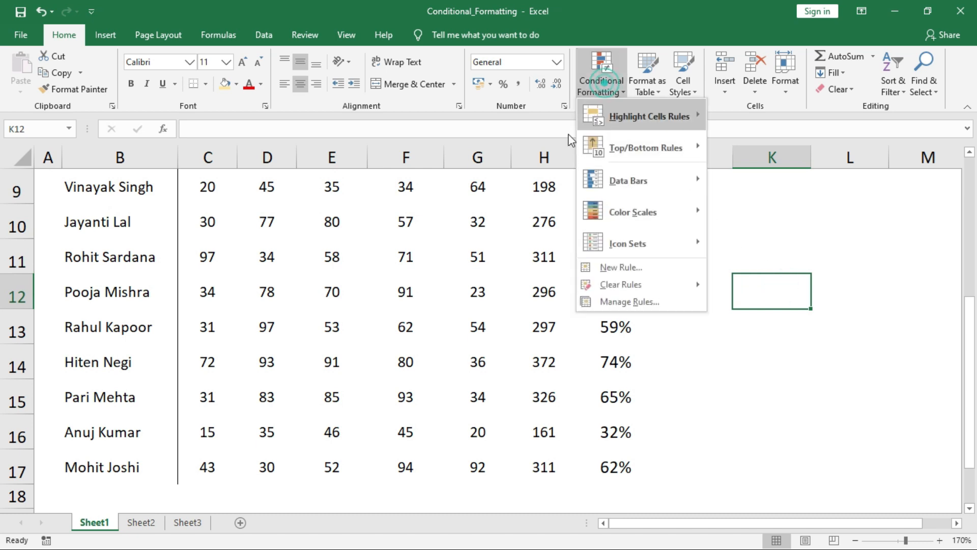
{"action": "left_click", "coordinate": [642, 286]}
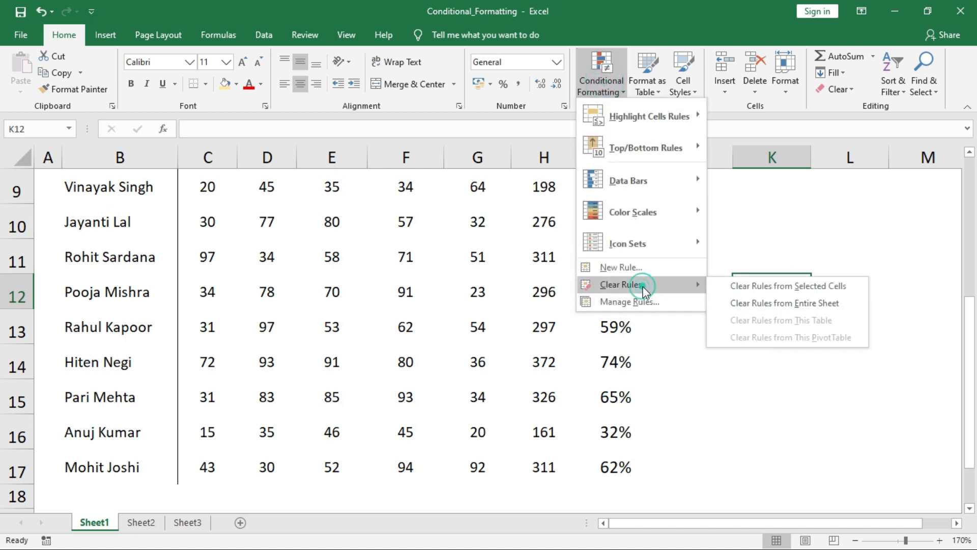
{"action": "left_click", "coordinate": [762, 303]}
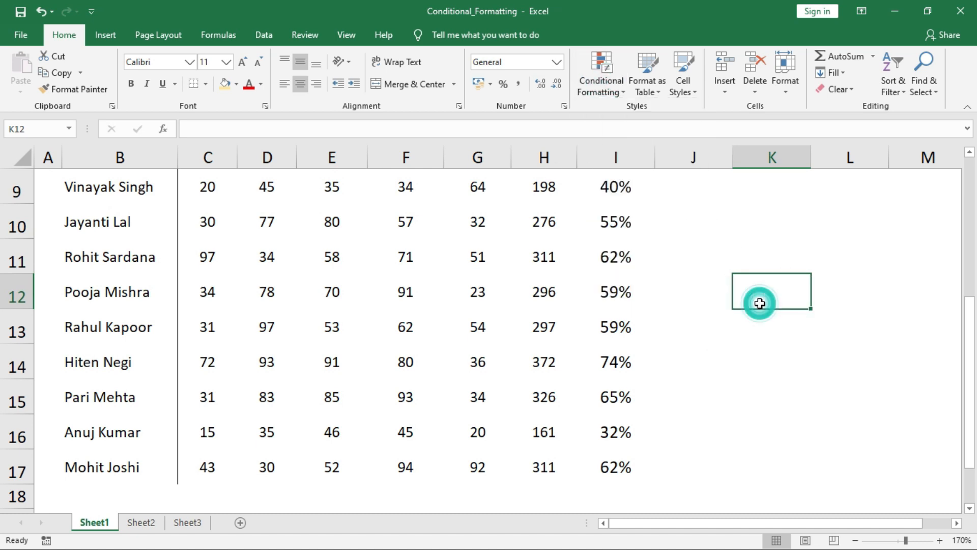
Confirm in the Rules Manager that Sheet1 has no rules left
{"action": "left_click", "coordinate": [710, 254]}
{"action": "left_click", "coordinate": [603, 84]}
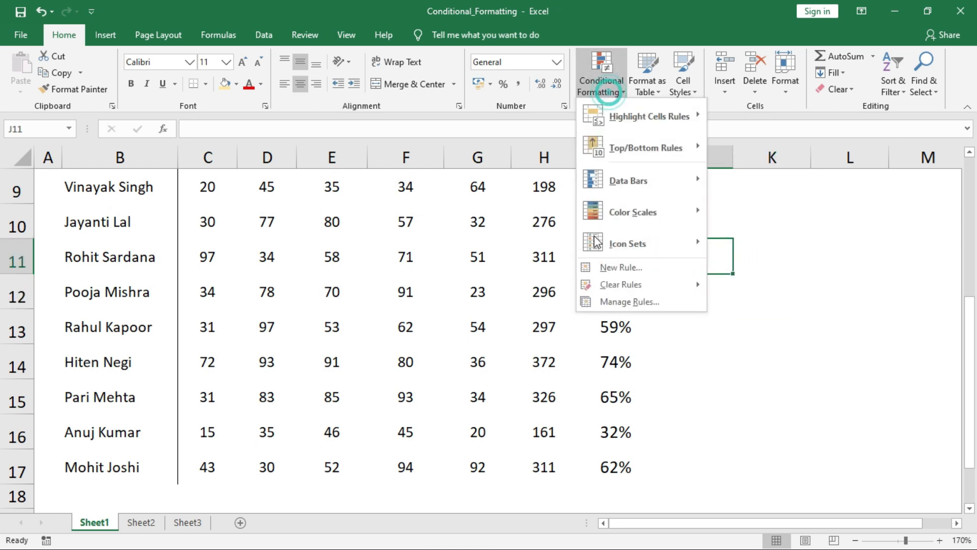
{"action": "left_click", "coordinate": [619, 304]}
{"action": "left_click", "coordinate": [417, 419]}
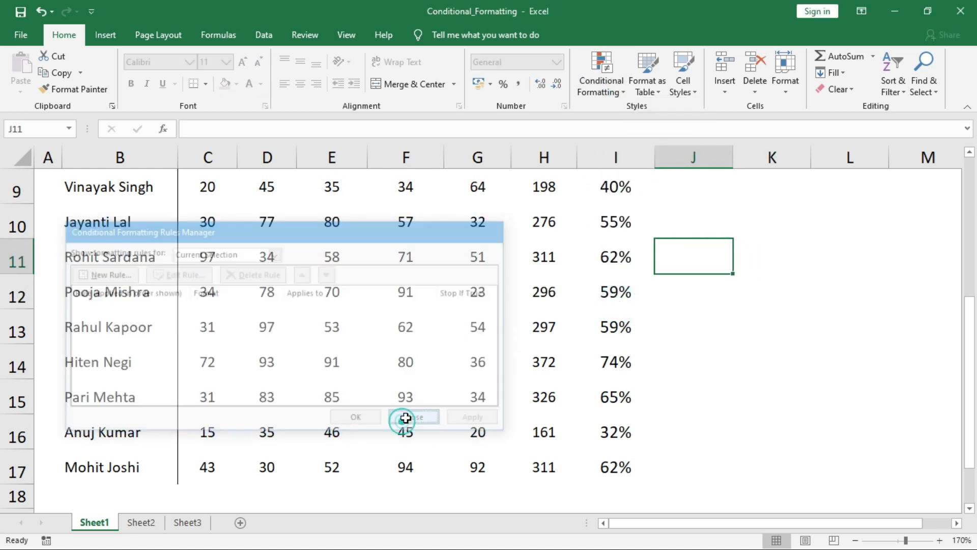
{"action": "left_click", "coordinate": [593, 209]}
{"action": "left_click", "coordinate": [598, 76]}
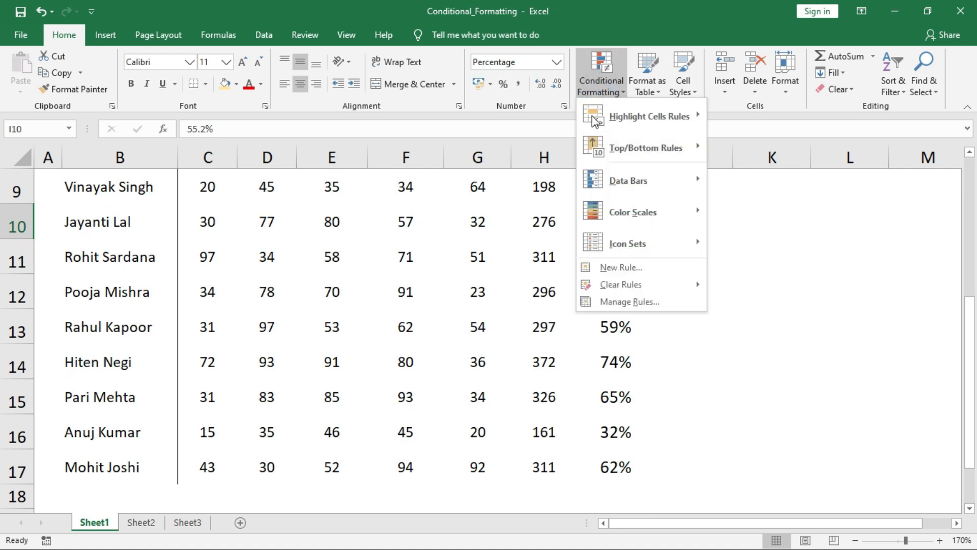